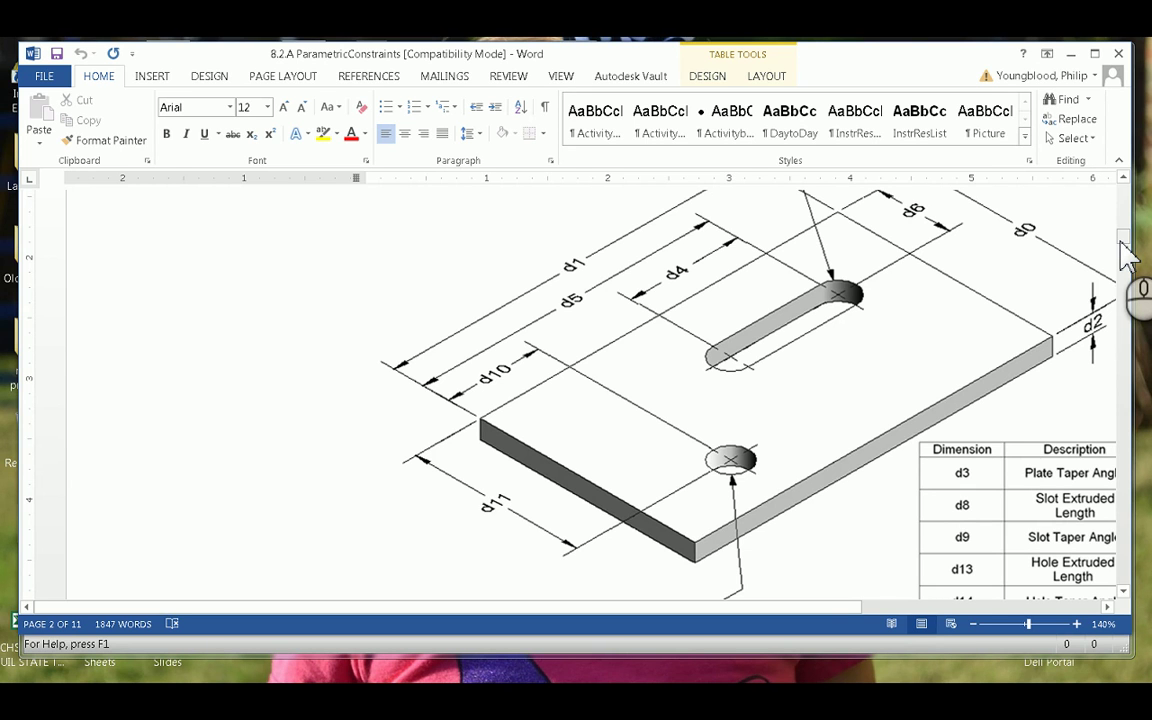
- Review the plate's table of dimensions, geometric relationships and parametric equations, and switch from Word to Inventor
mouse_move(1124, 255)
mouse_down()
mouse_move(1130, 280)
mouse_move(1128, 266)
mouse_up()
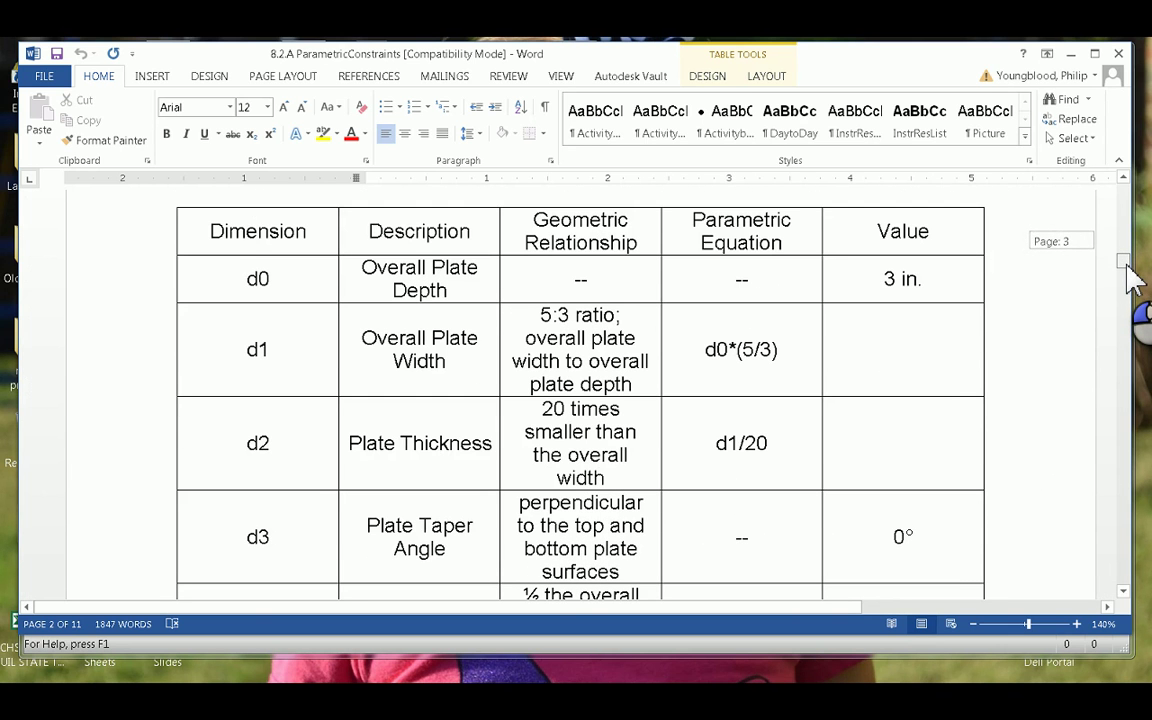
click(908, 335)
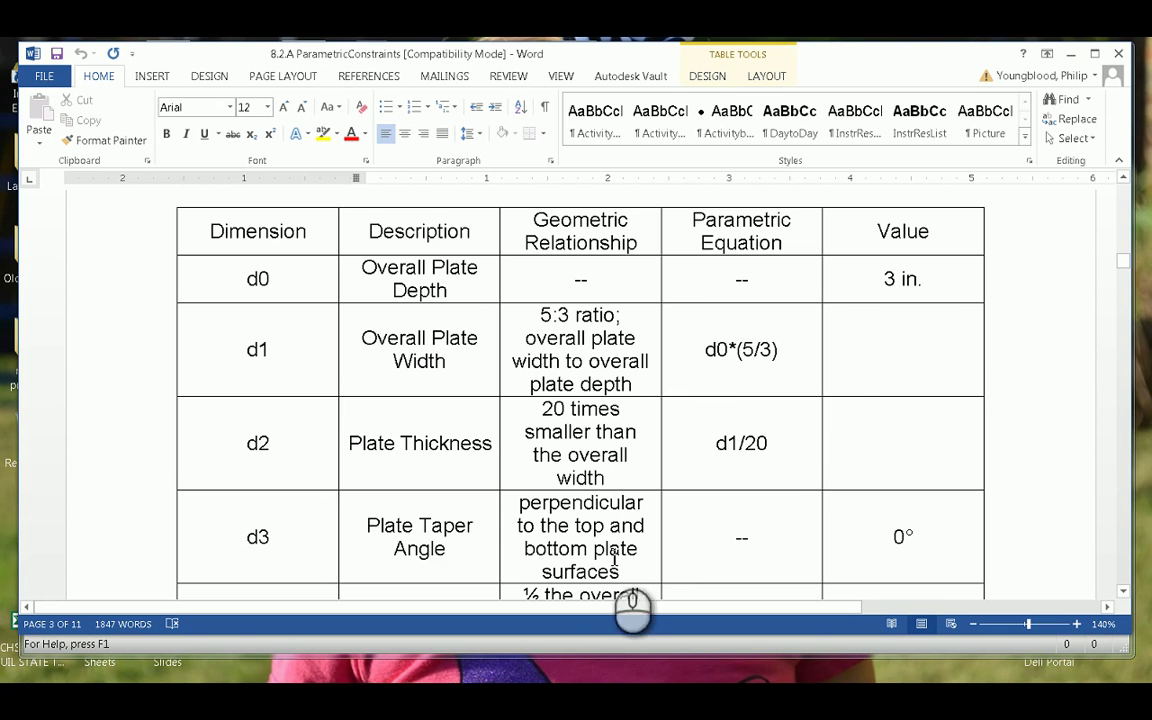
click(593, 674)
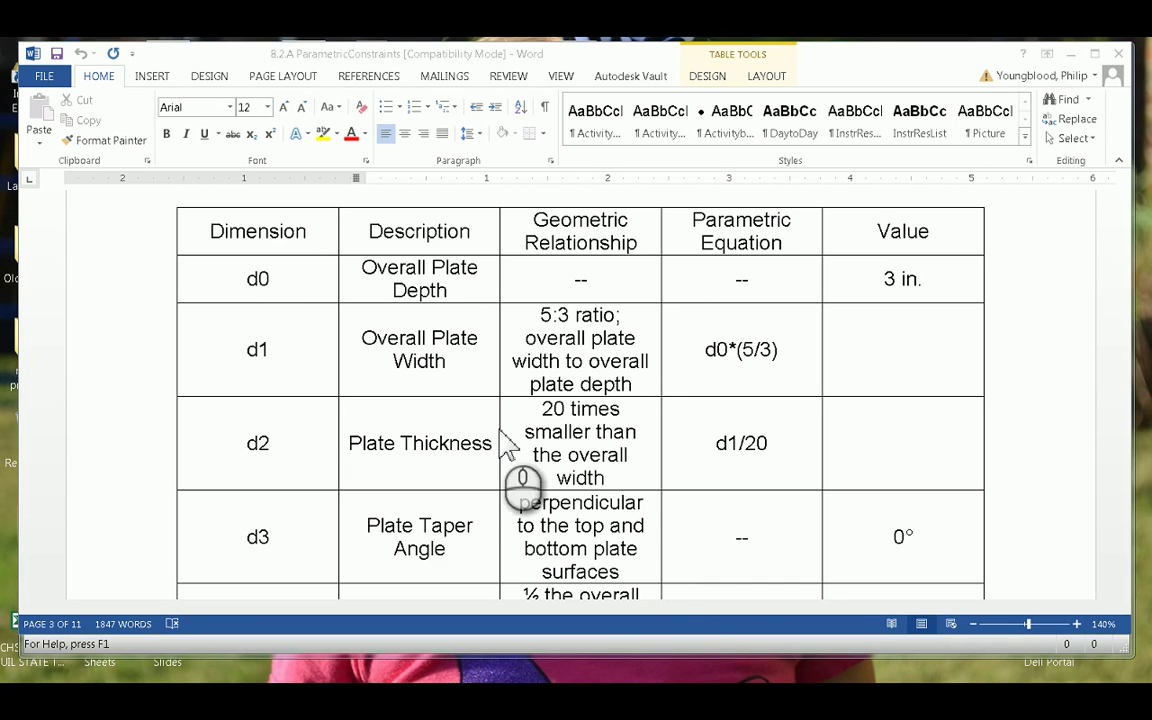
click(343, 565)
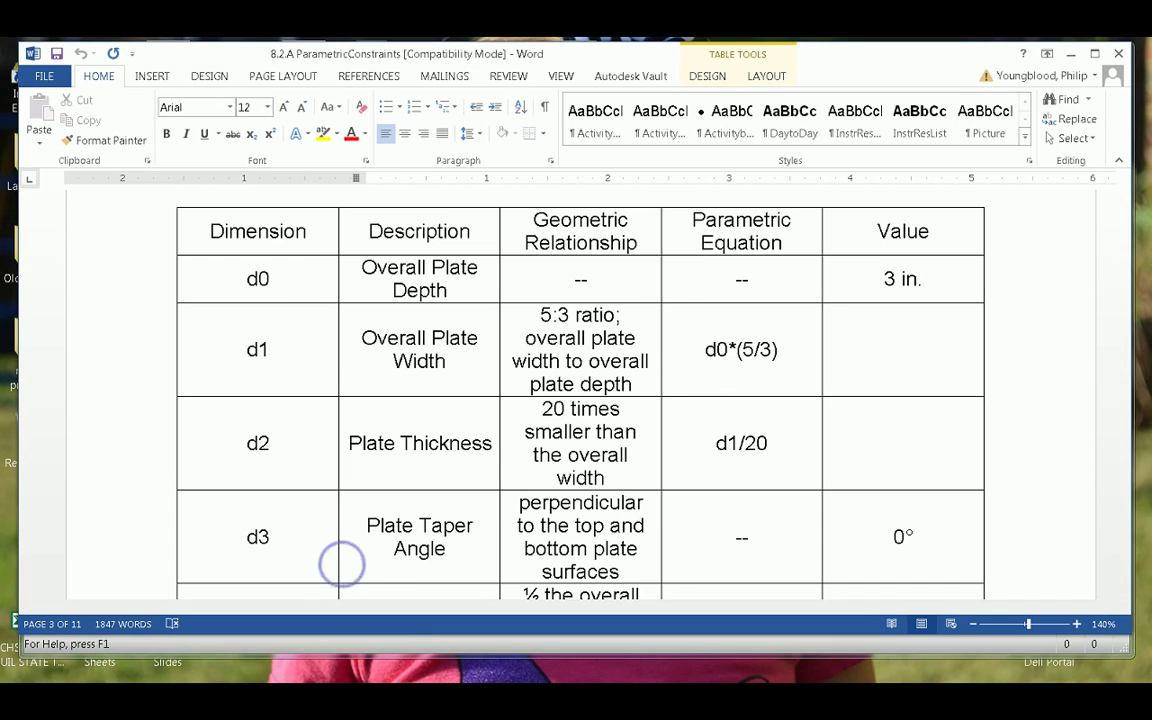
click(1072, 54)
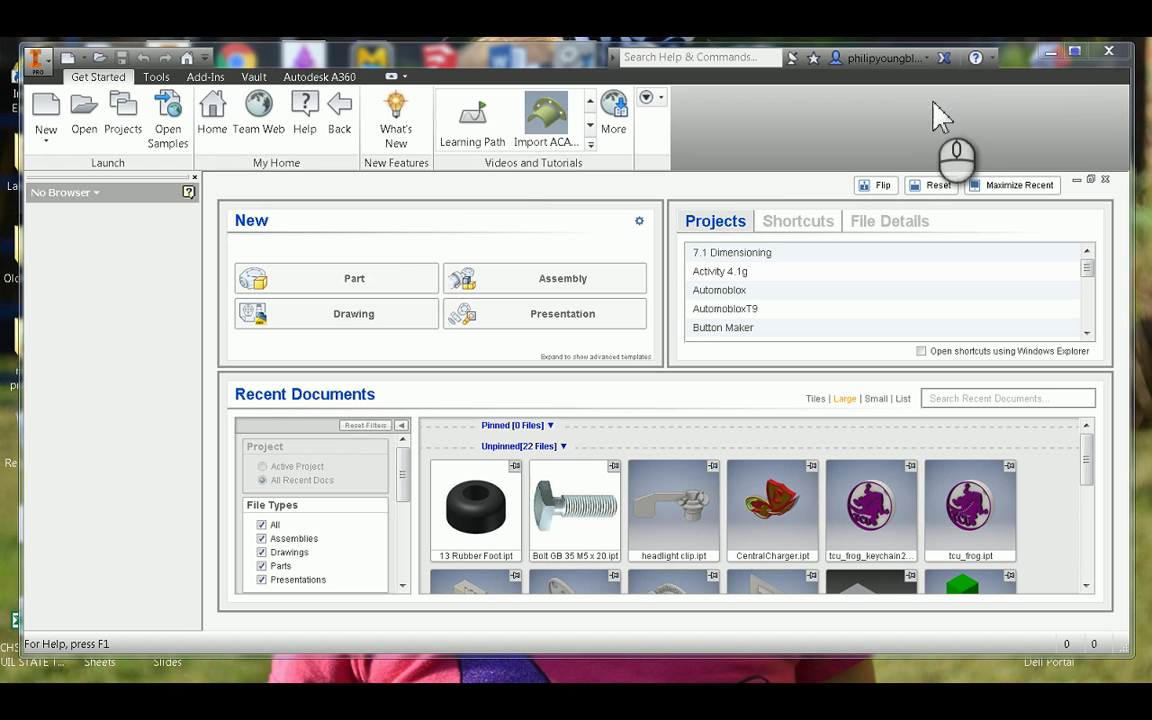
- Create a new part and start a 2D sketch on the XY plane
click(362, 287)
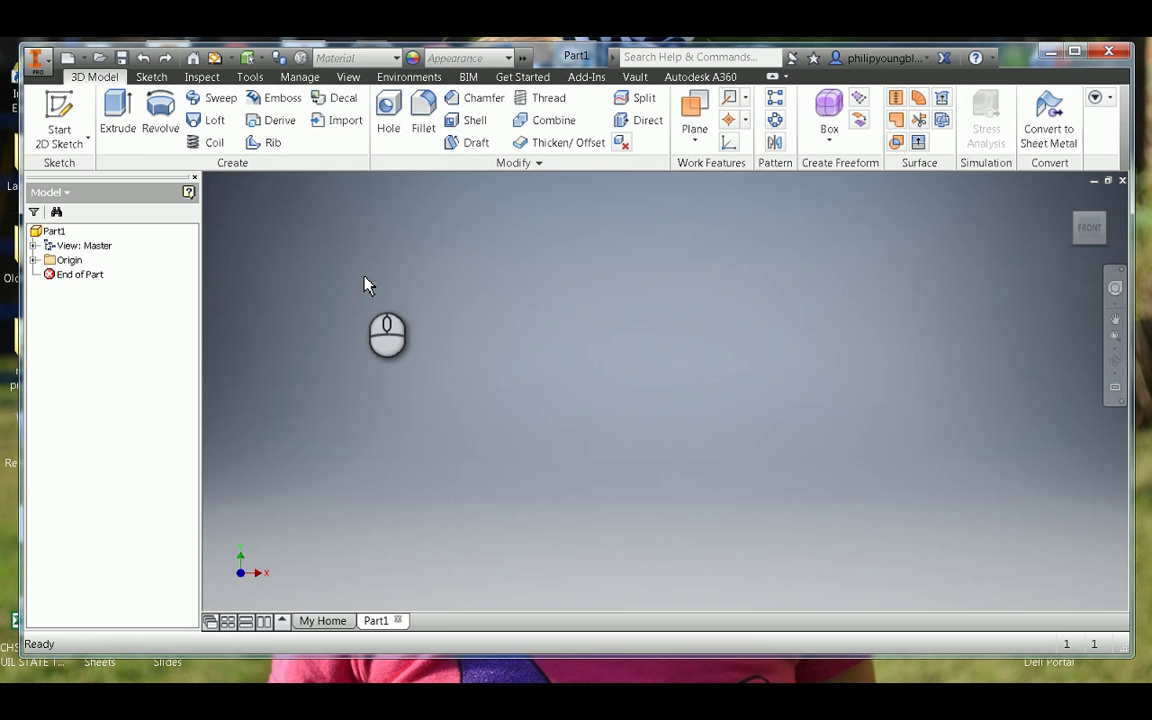
click(58, 110)
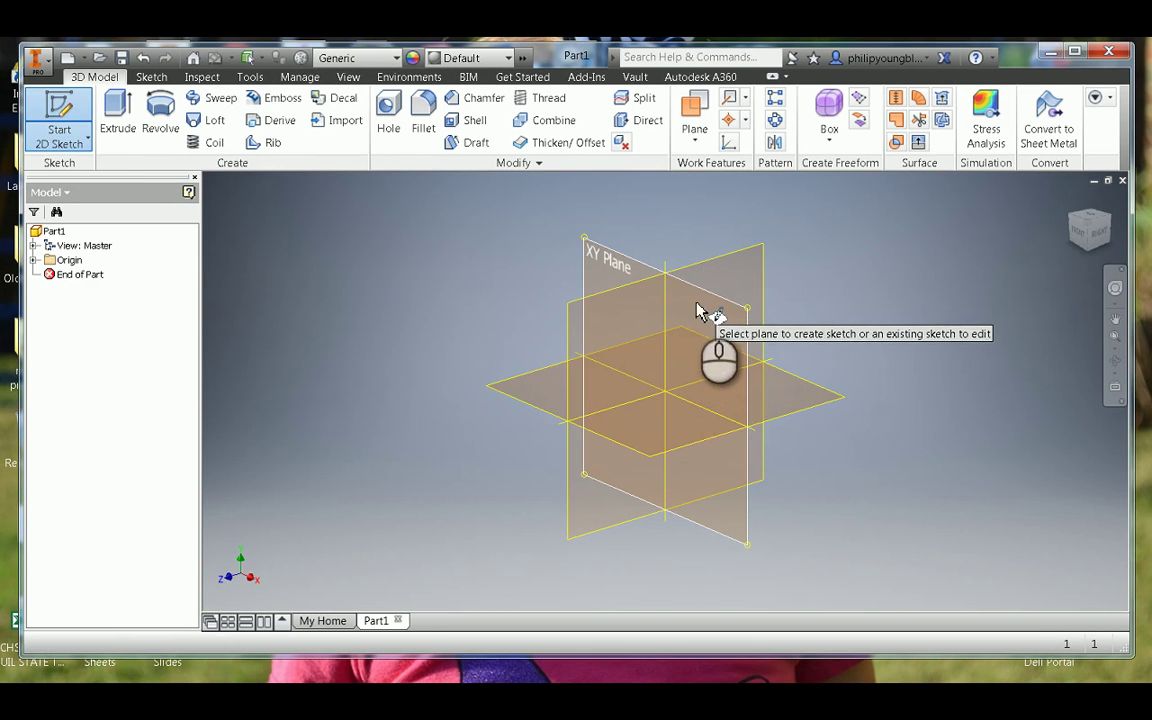
click(645, 279)
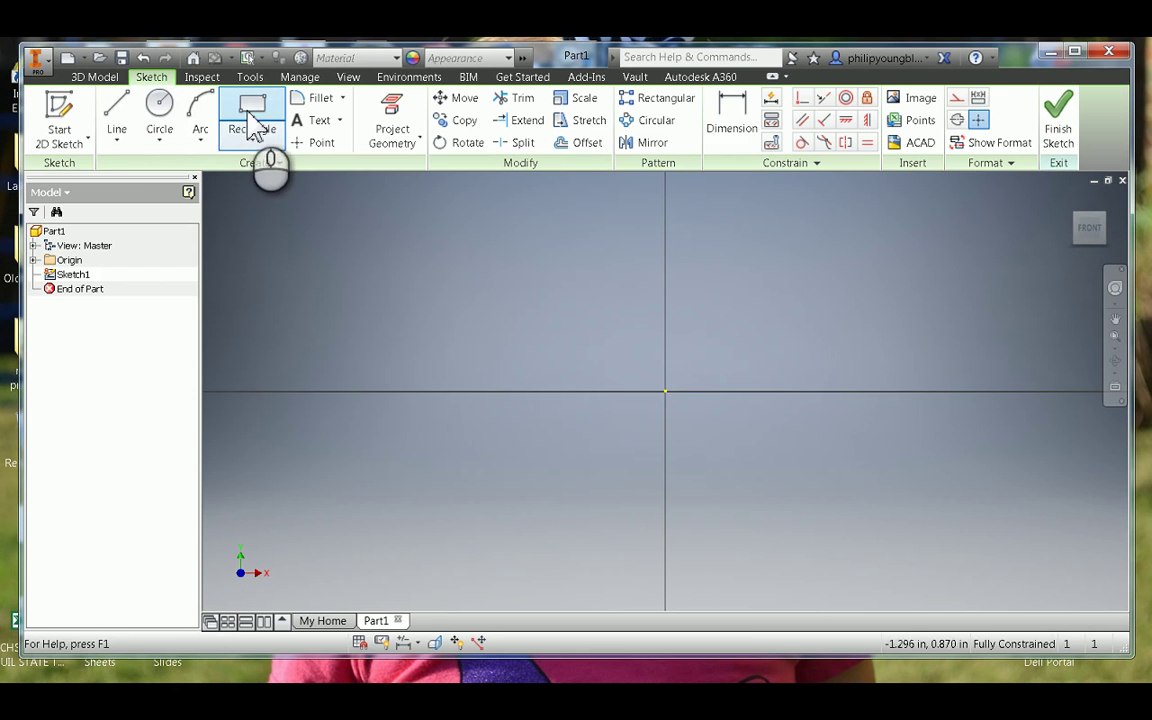
- Sketch a rectangle about 0.53 in high with its lower-left corner on the origin
click(250, 113)
click(665, 391)
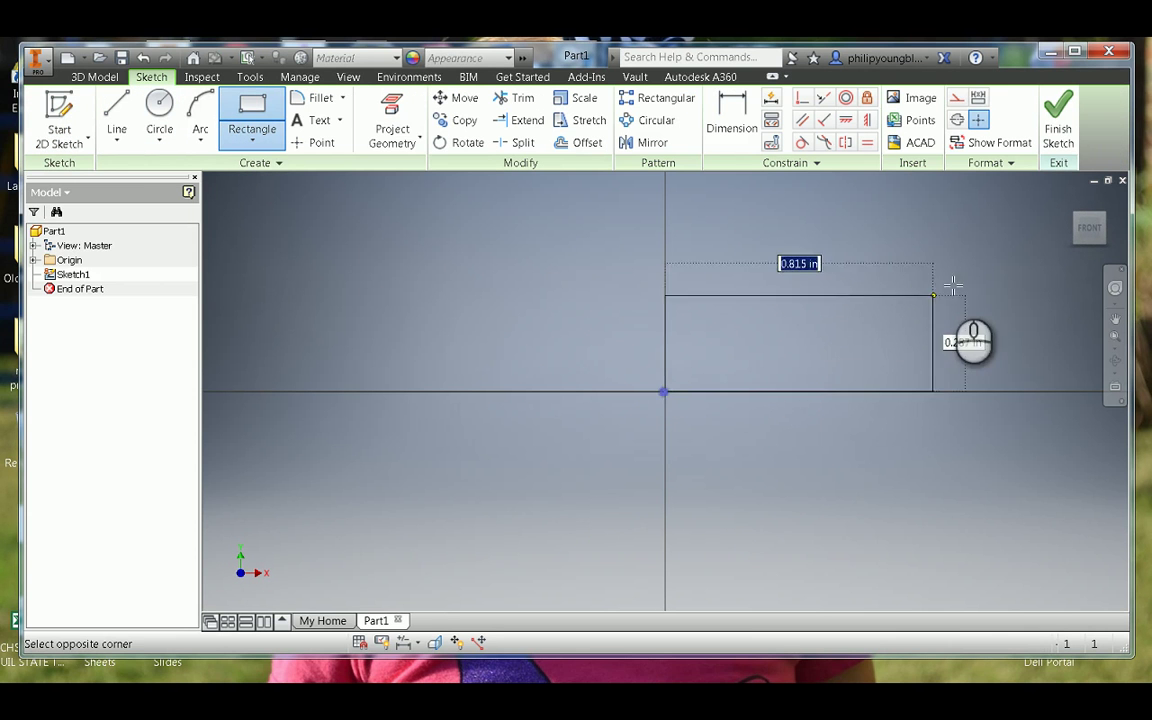
click(971, 220)
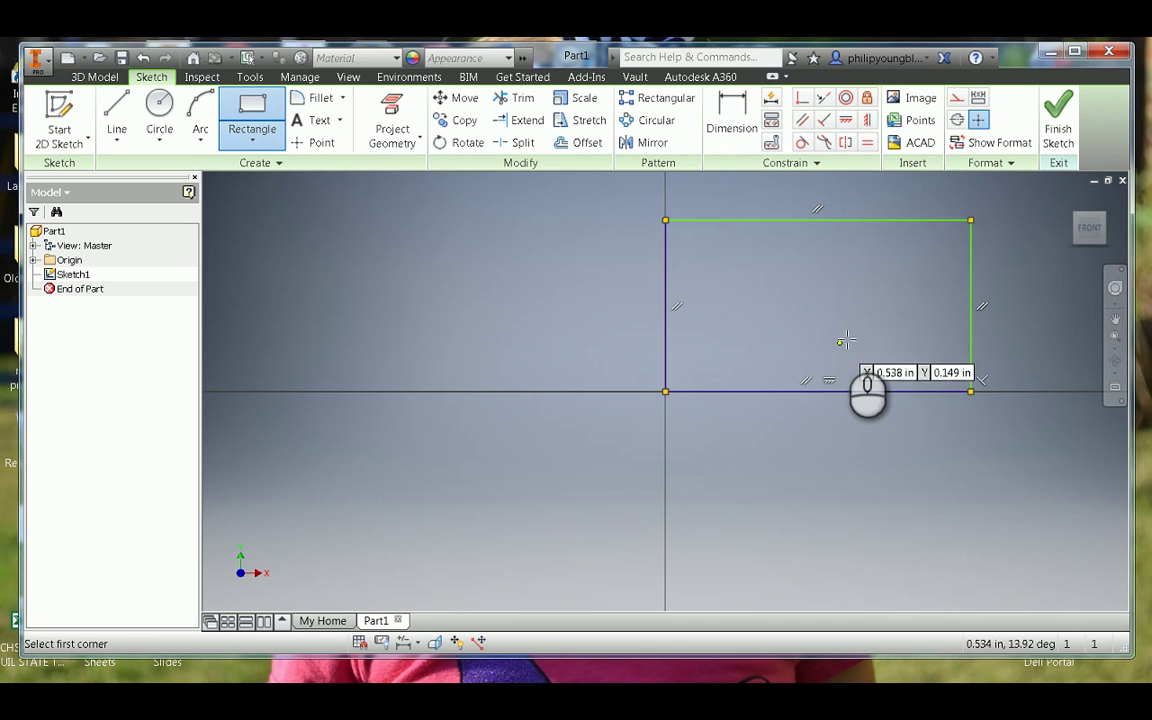
- Dimension the rectangle's right vertical edge and set its height to 3 in
middle_drag(847, 325, 711, 378)
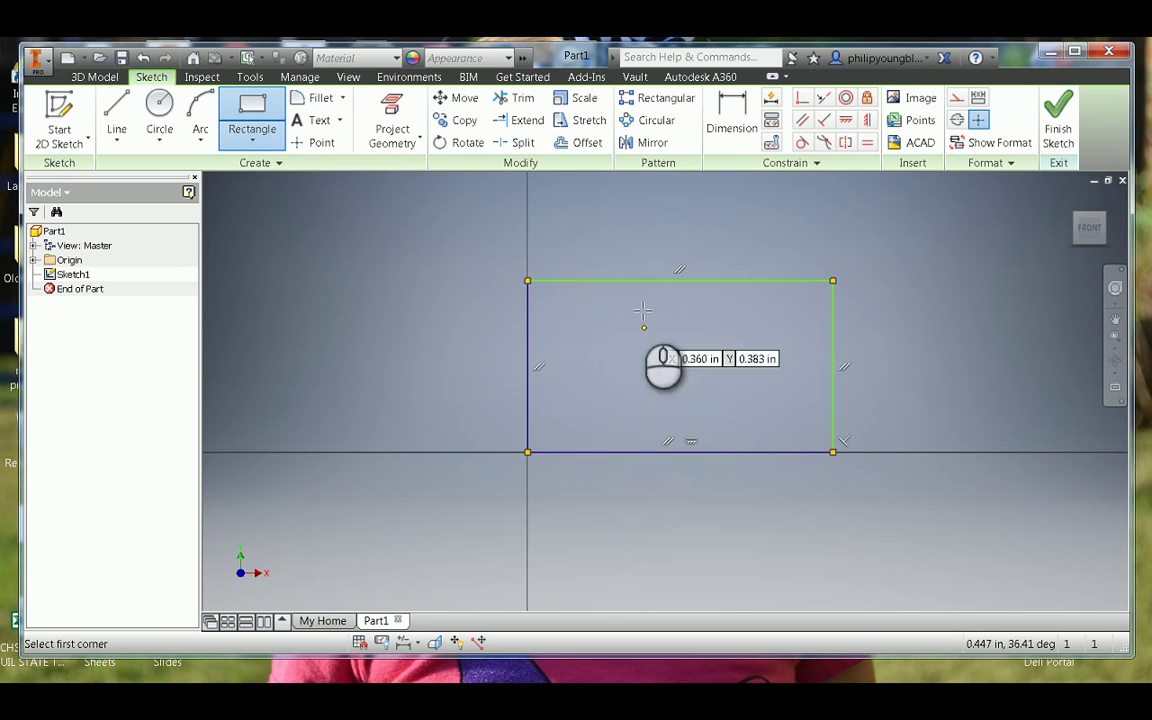
click(733, 117)
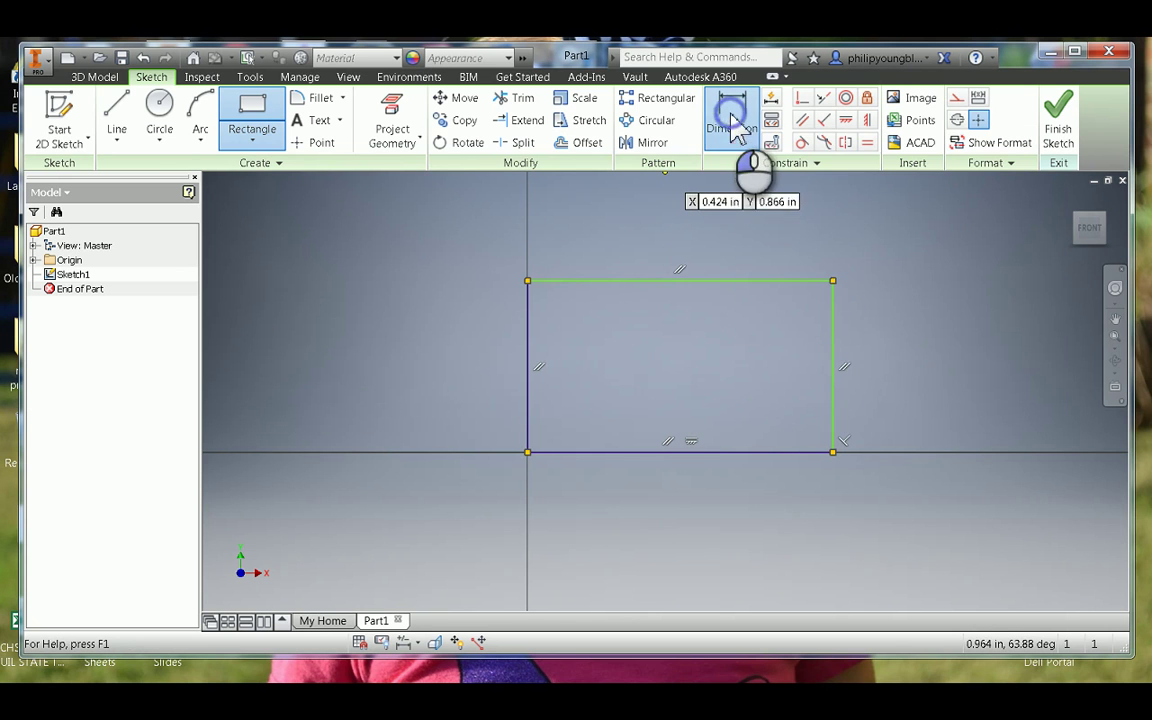
click(835, 370)
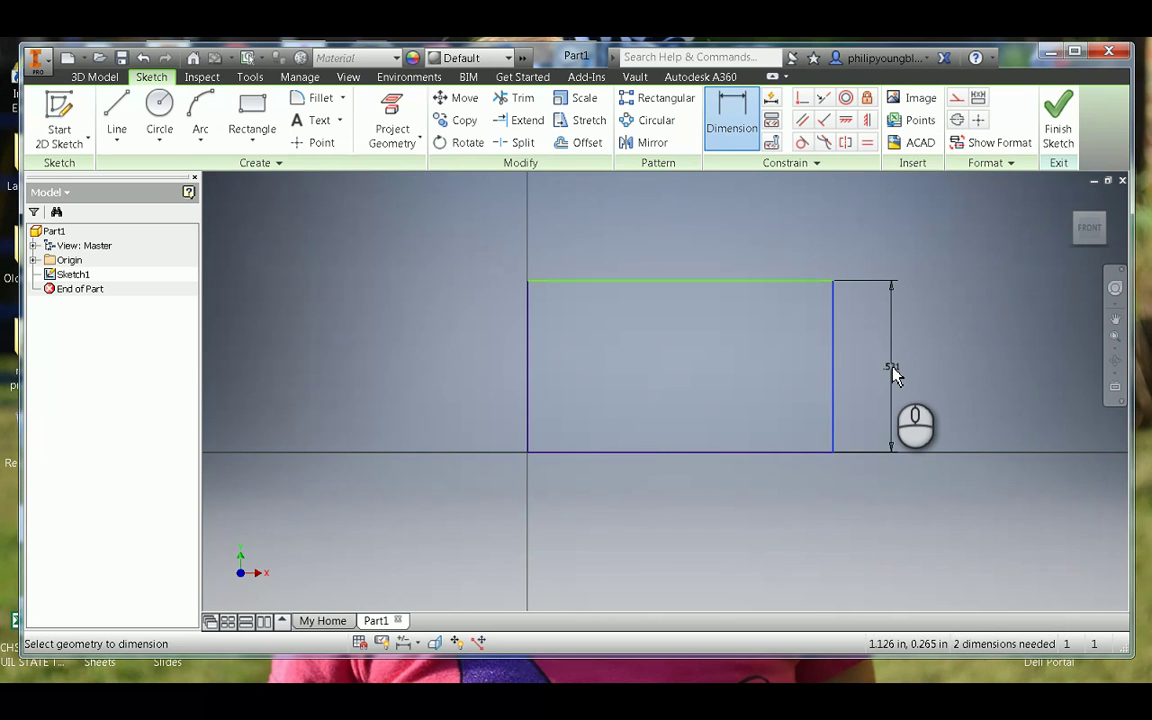
click(892, 374)
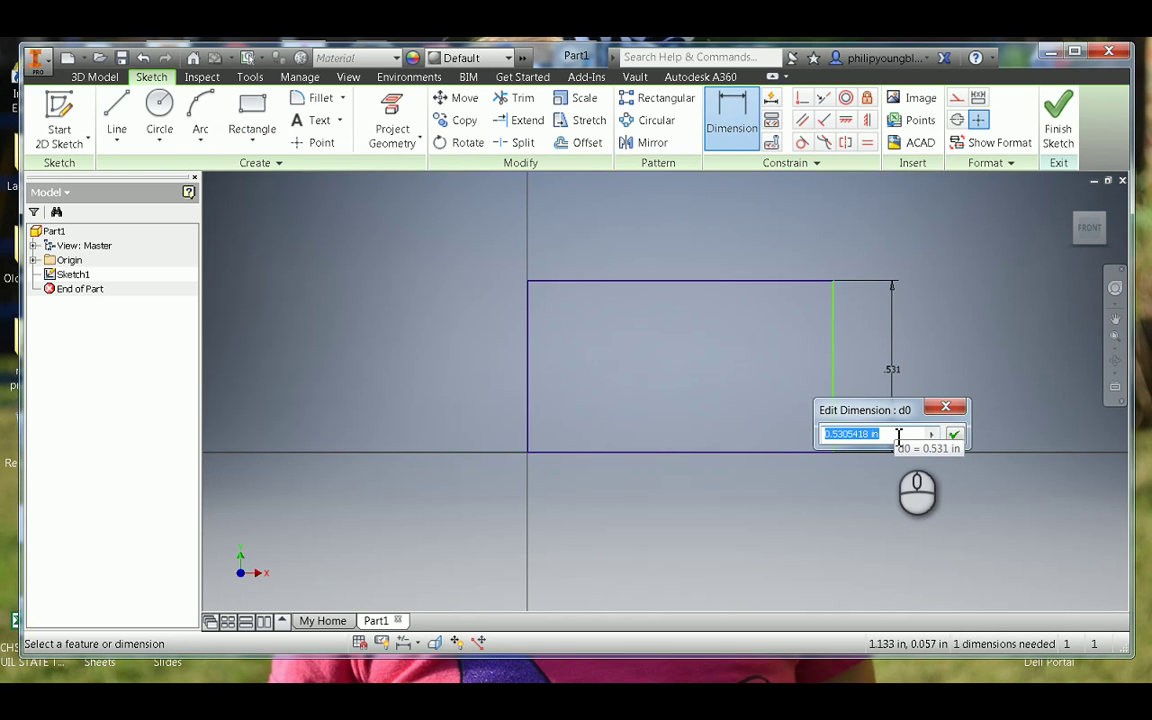
text(3)
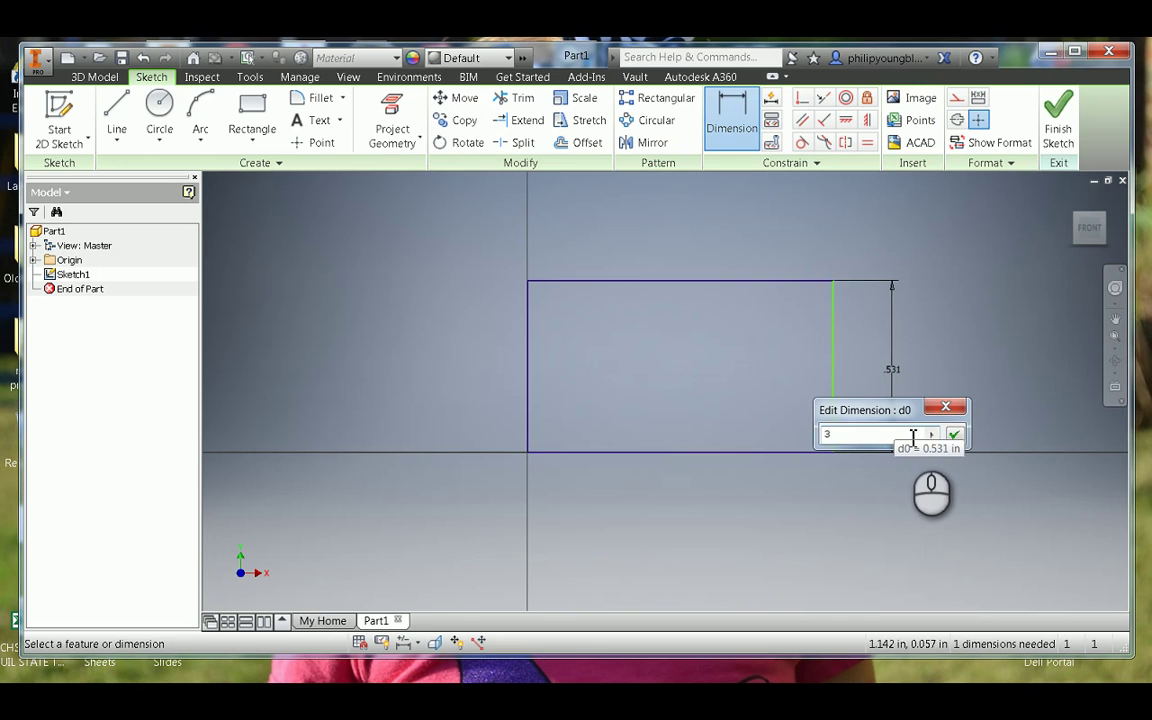
click(954, 434)
- Dimension the rectangle's upper edge and set its width with the equation d0*(5/3), referencing the height dimension
scroll(953, 452, down, 5)
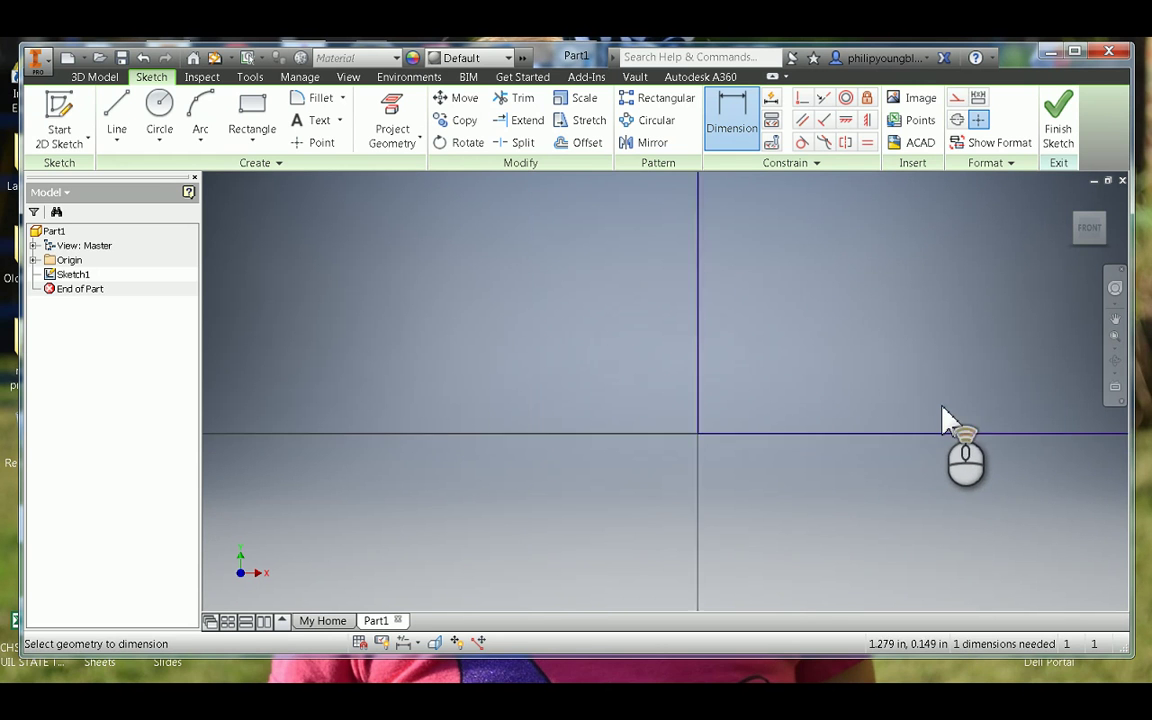
mouse_move(941, 411)
middle_down()
mouse_move(730, 417)
mouse_move(620, 440)
middle_up()
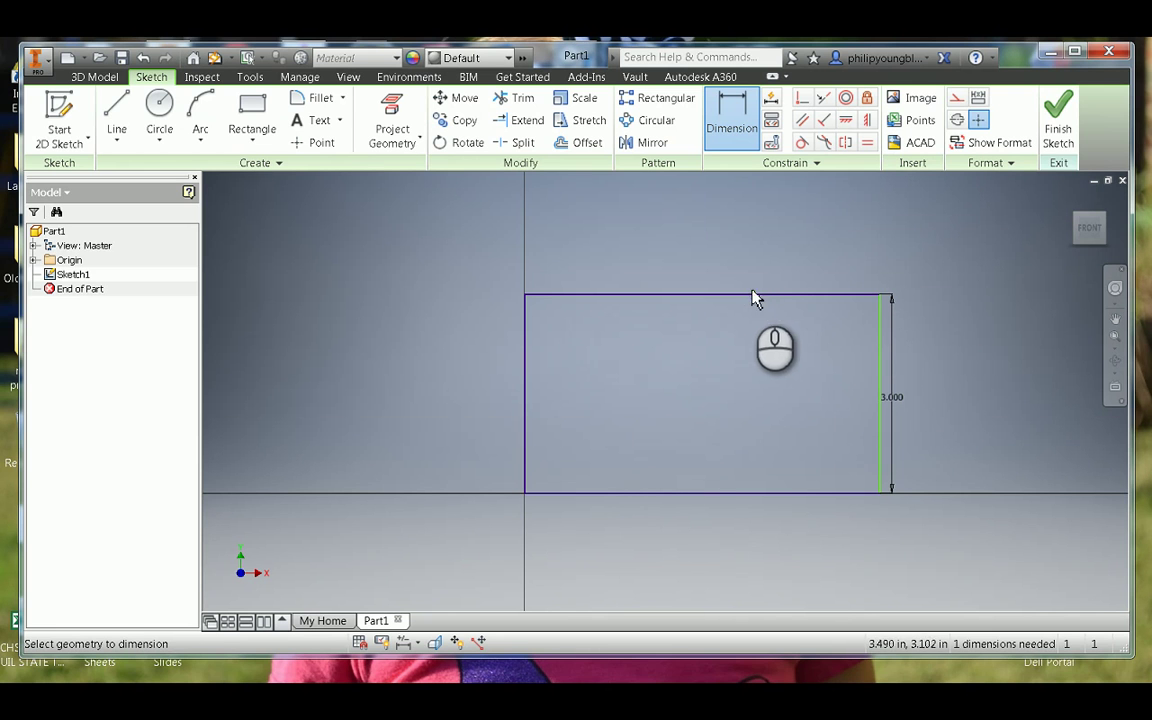
click(710, 295)
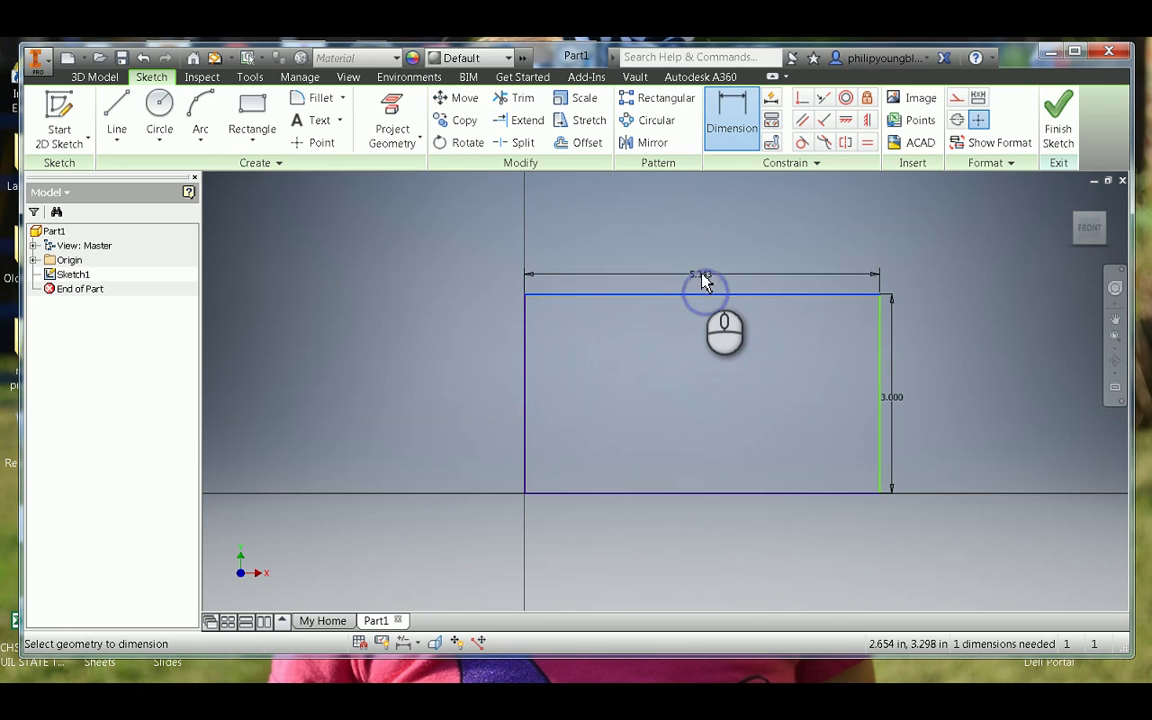
click(702, 268)
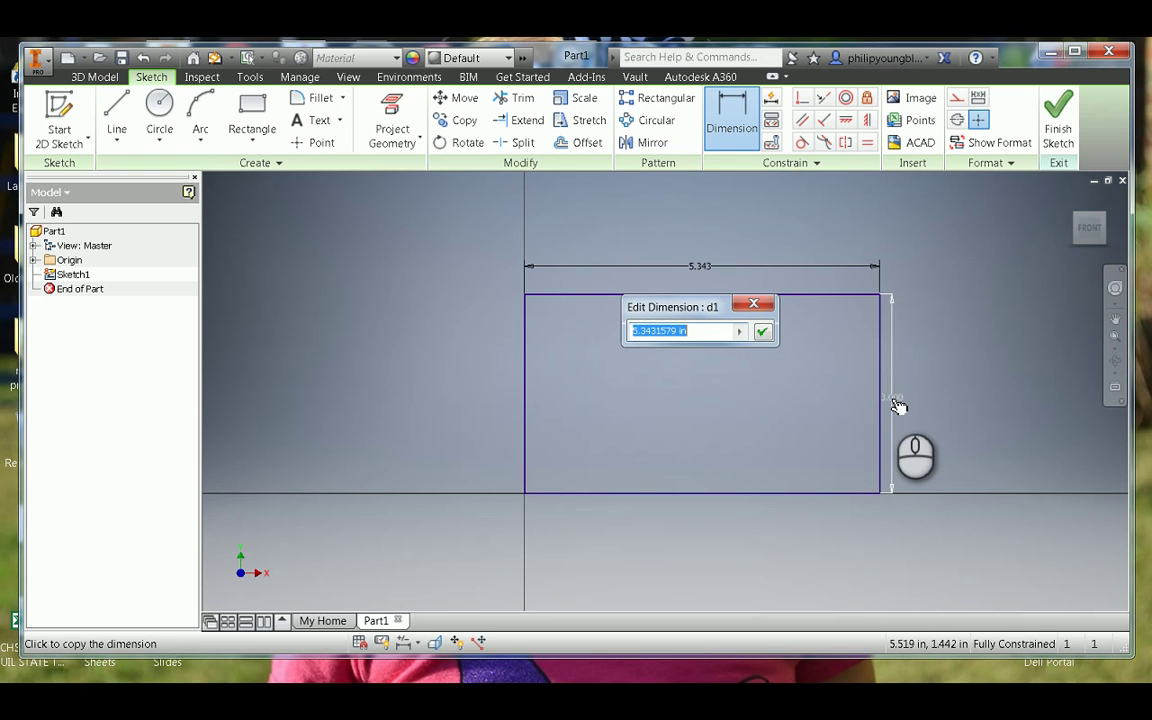
text(d0)
key(BackSpace)
key(BackSpace)
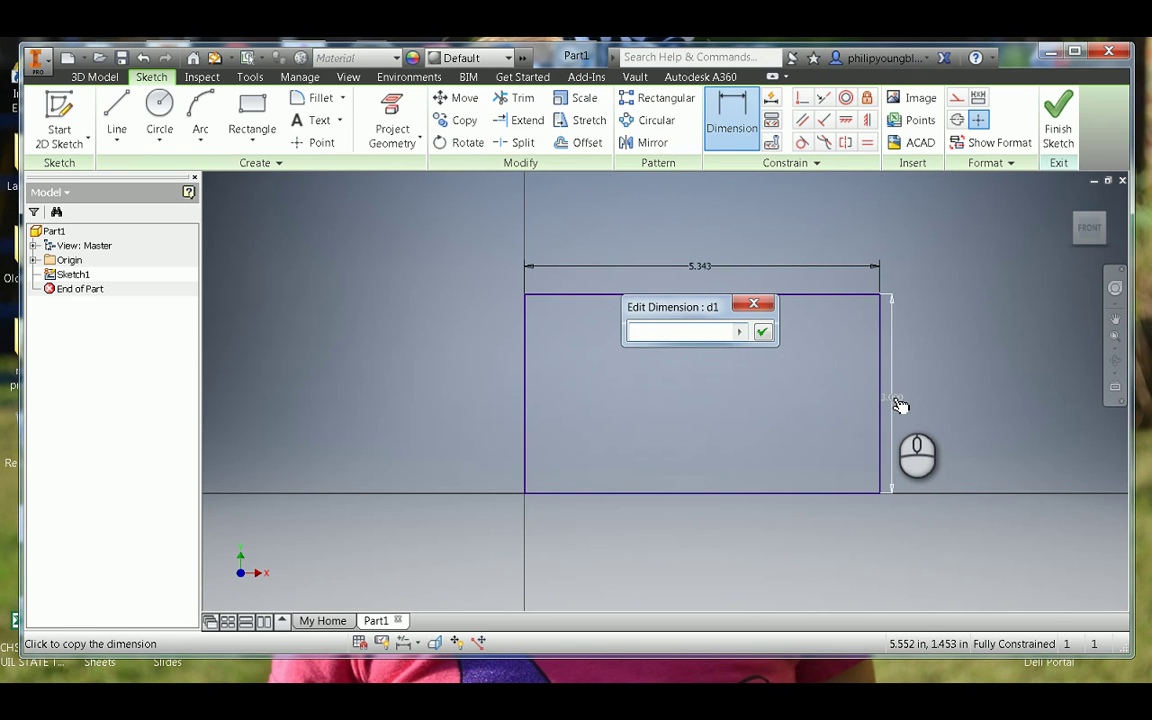
click(899, 404)
text(*(5/3))
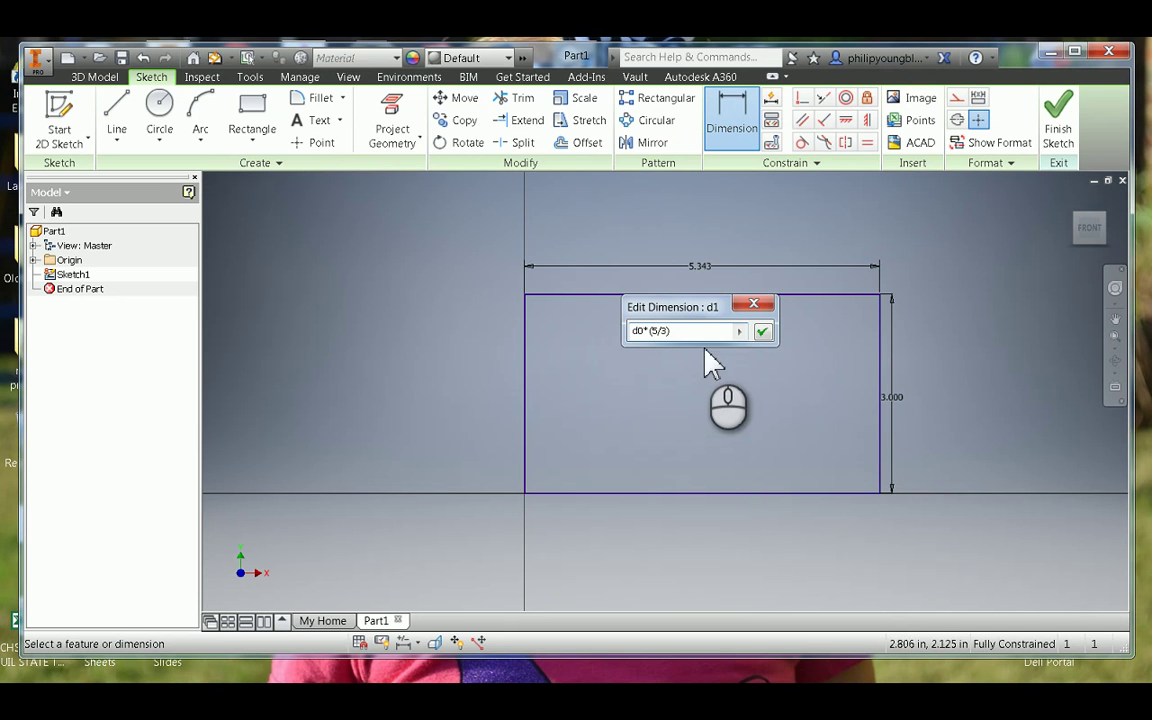
mouse_move(701, 337)
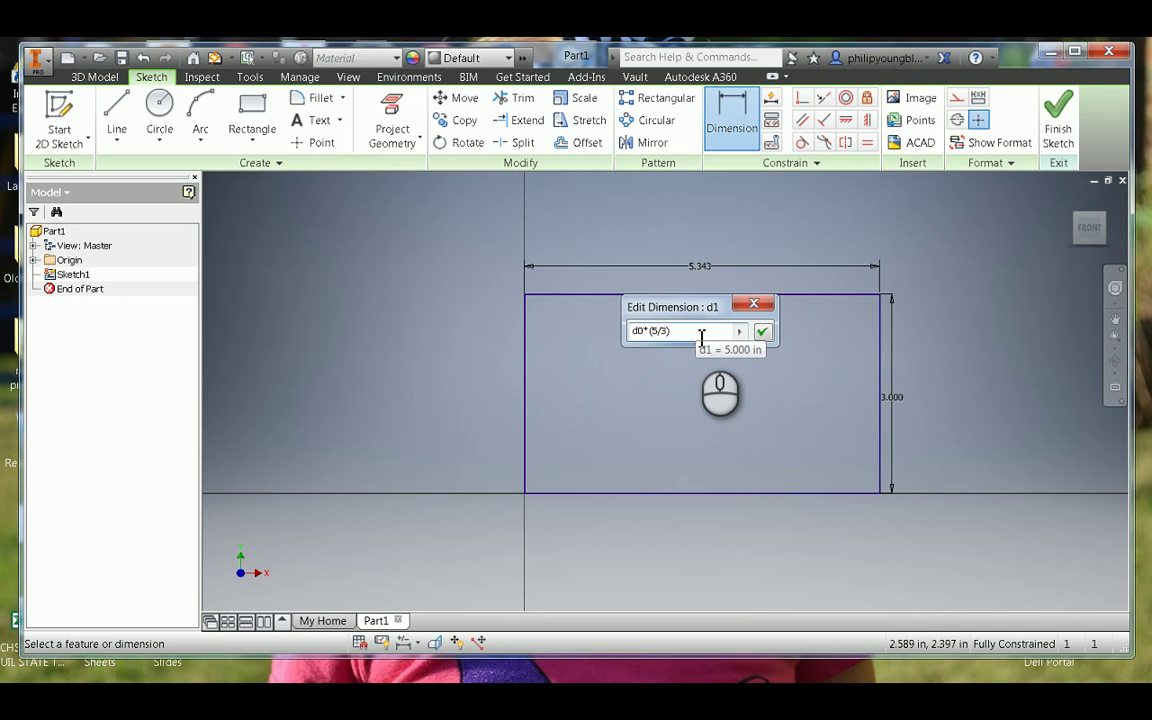
text(in)
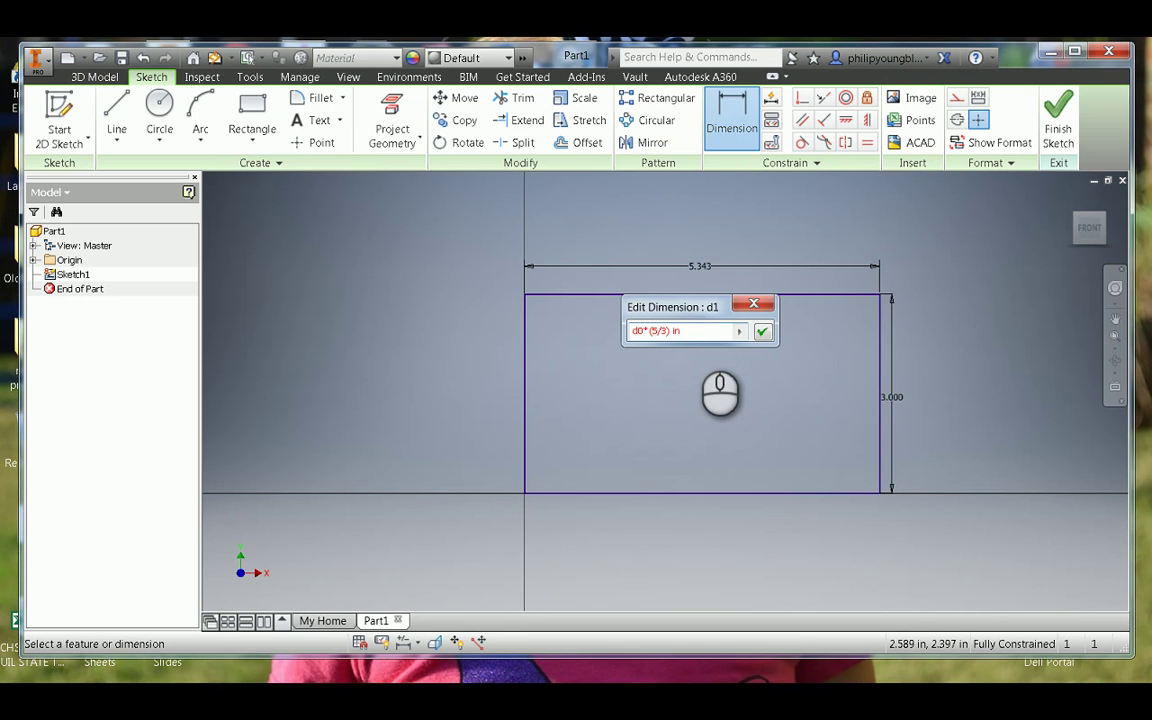
key(BackSpace)
key(BackSpace)
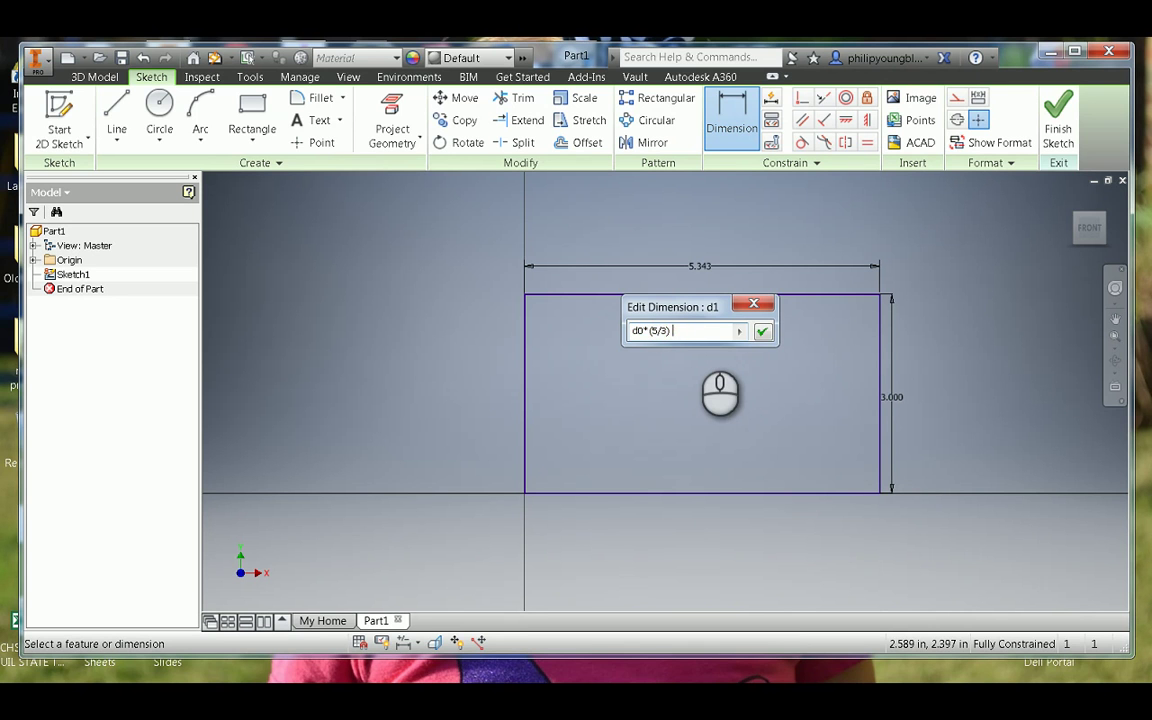
click(763, 332)
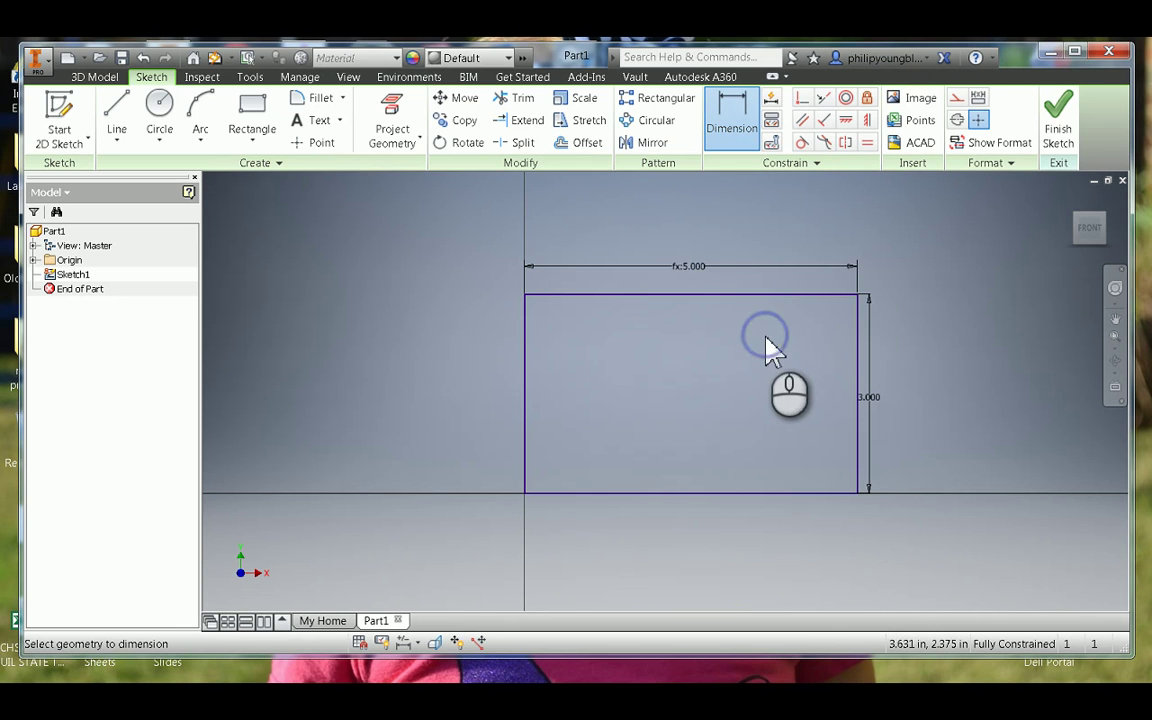
- Try a 7:3 ratio by changing the rectangle's width equation to d0 * ( 7 in / 3 in )
double_click(689, 268)
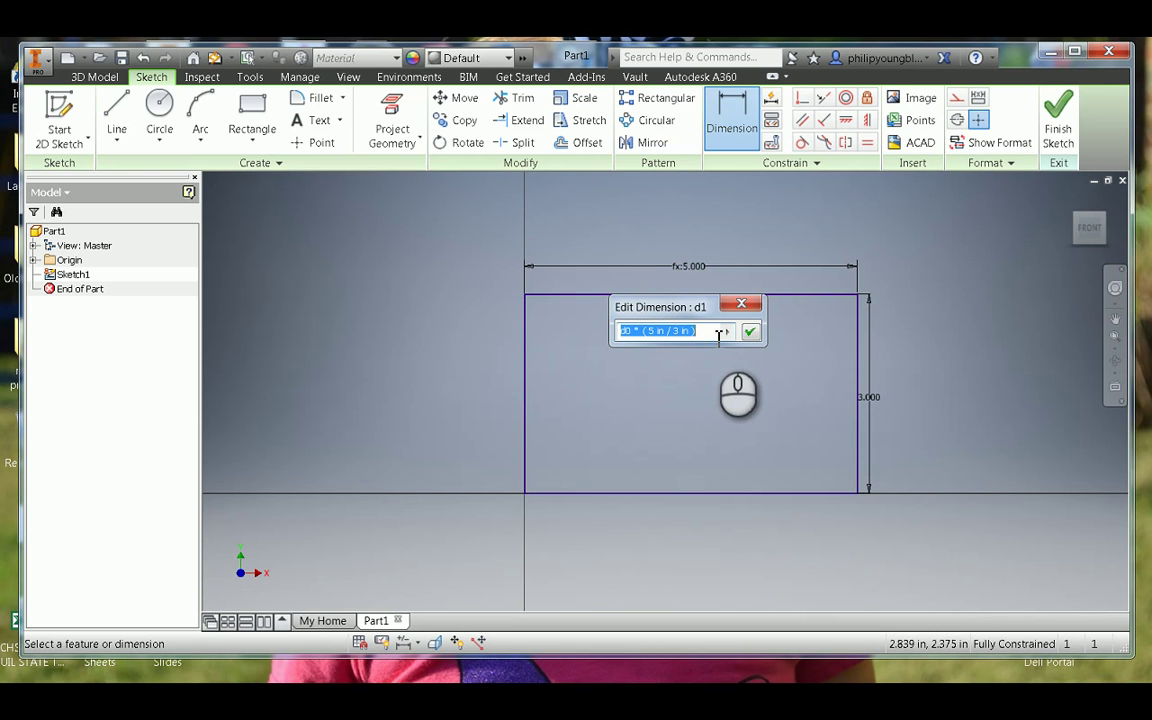
click(674, 333)
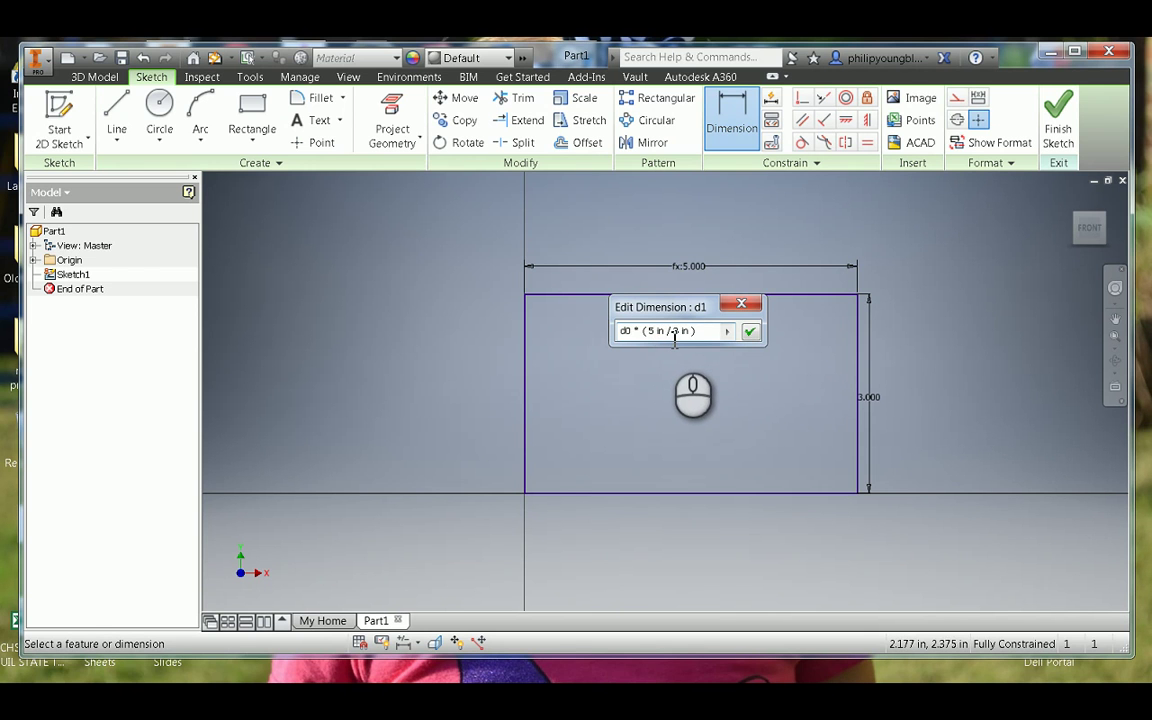
key(Left)
key(Left)
key(Left)
key(Left)
key(BackSpace)
text(7)
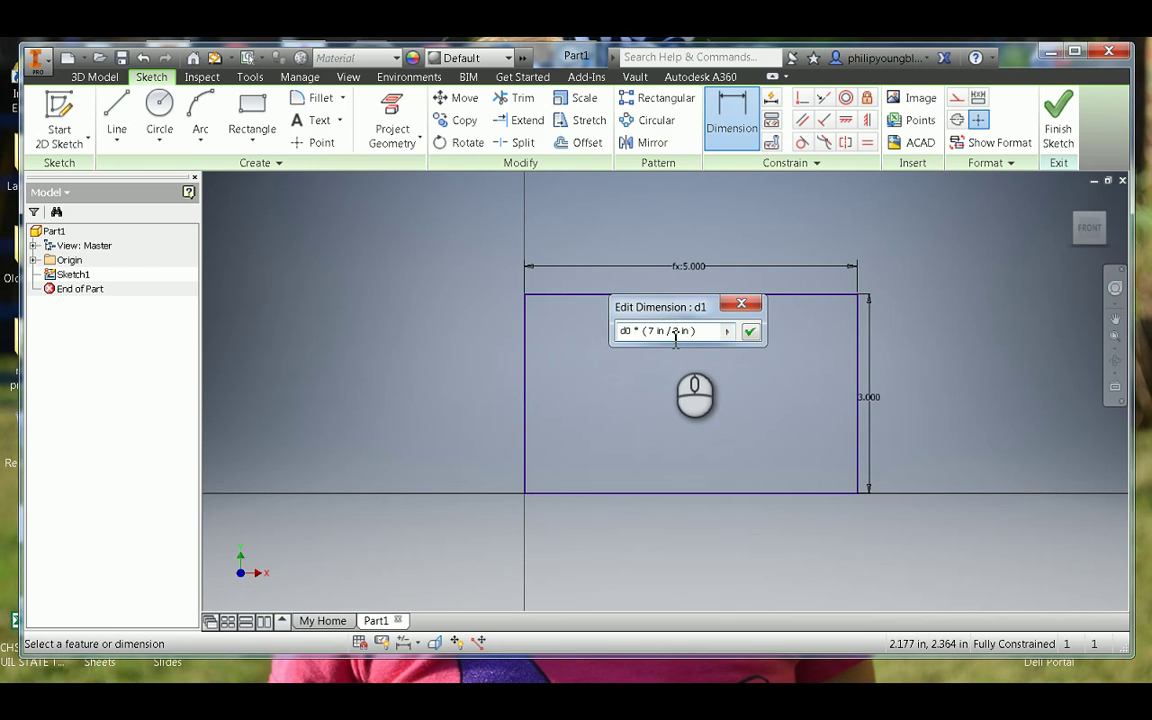
click(750, 331)
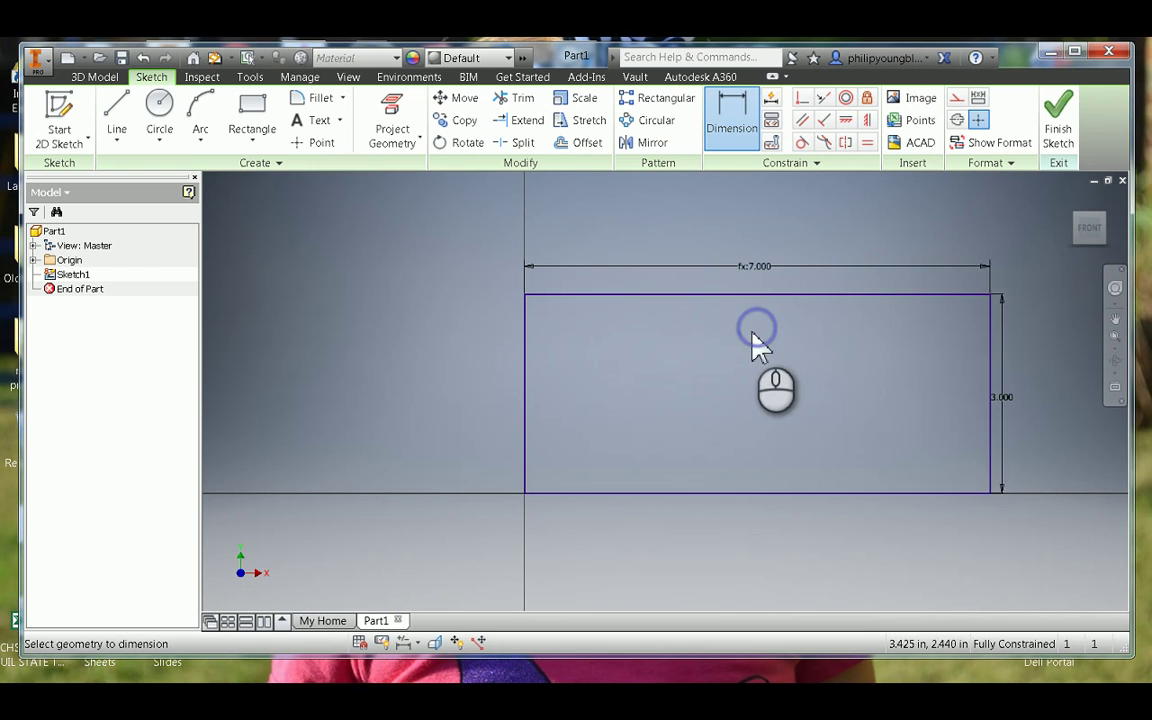
- Restore the 5:3 ratio by setting the rectangle's width equation to d0 * ( 5 in / 3 in )
double_click(762, 268)
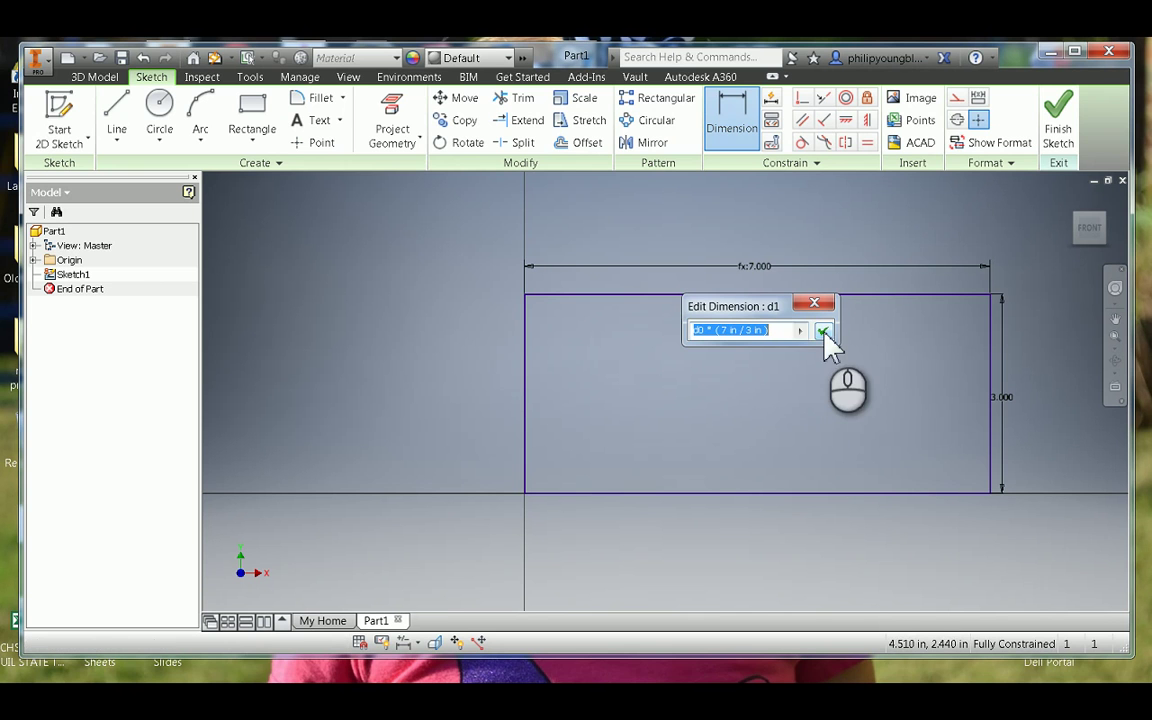
click(728, 330)
key(BackSpace)
text(5)
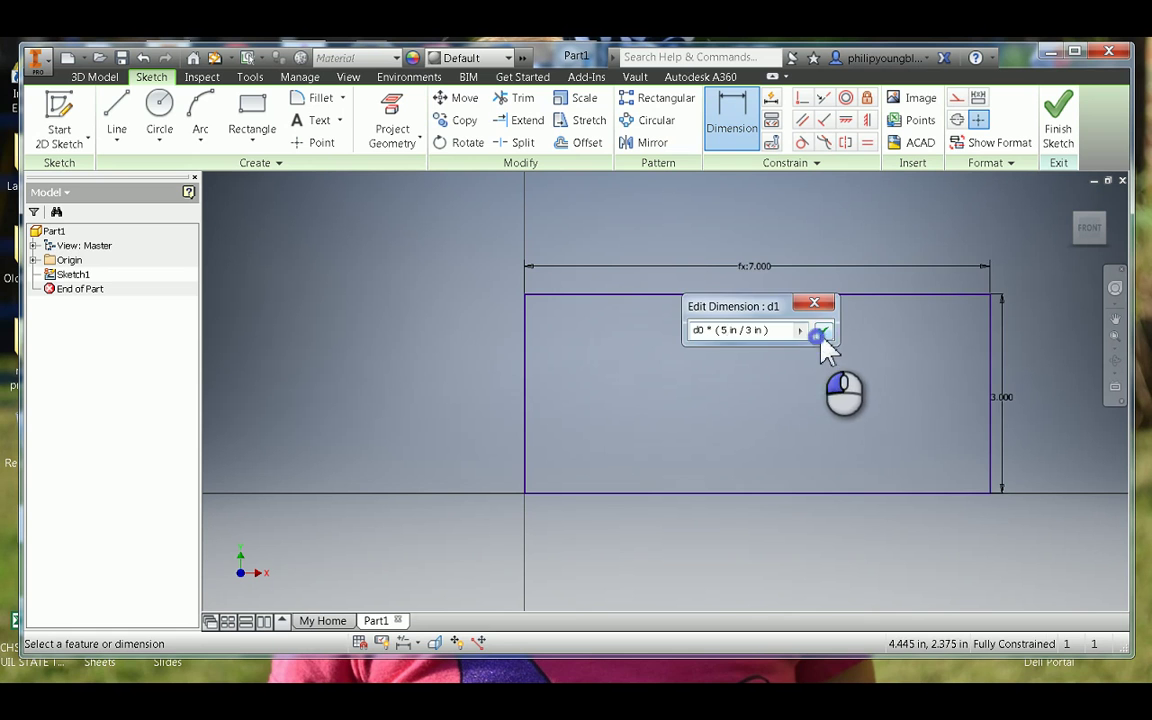
click(822, 330)
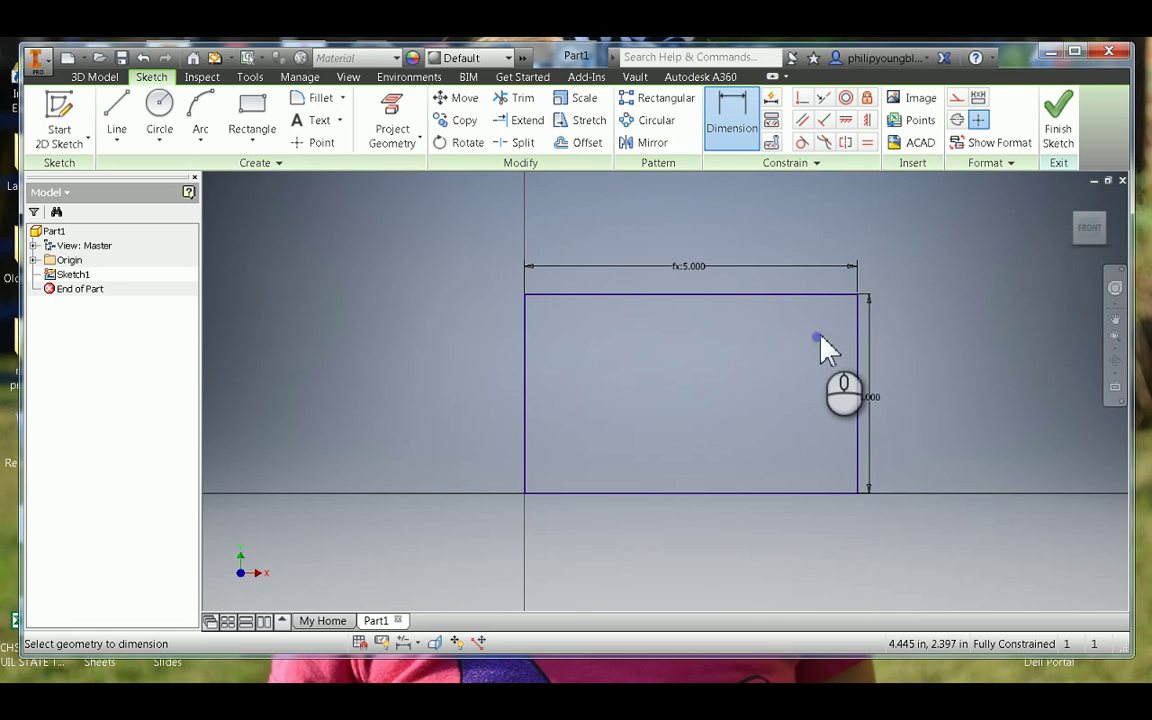
- Set the rectangle's height dimension d0 to 5 in and check how the equation-driven width responds
click(869, 402)
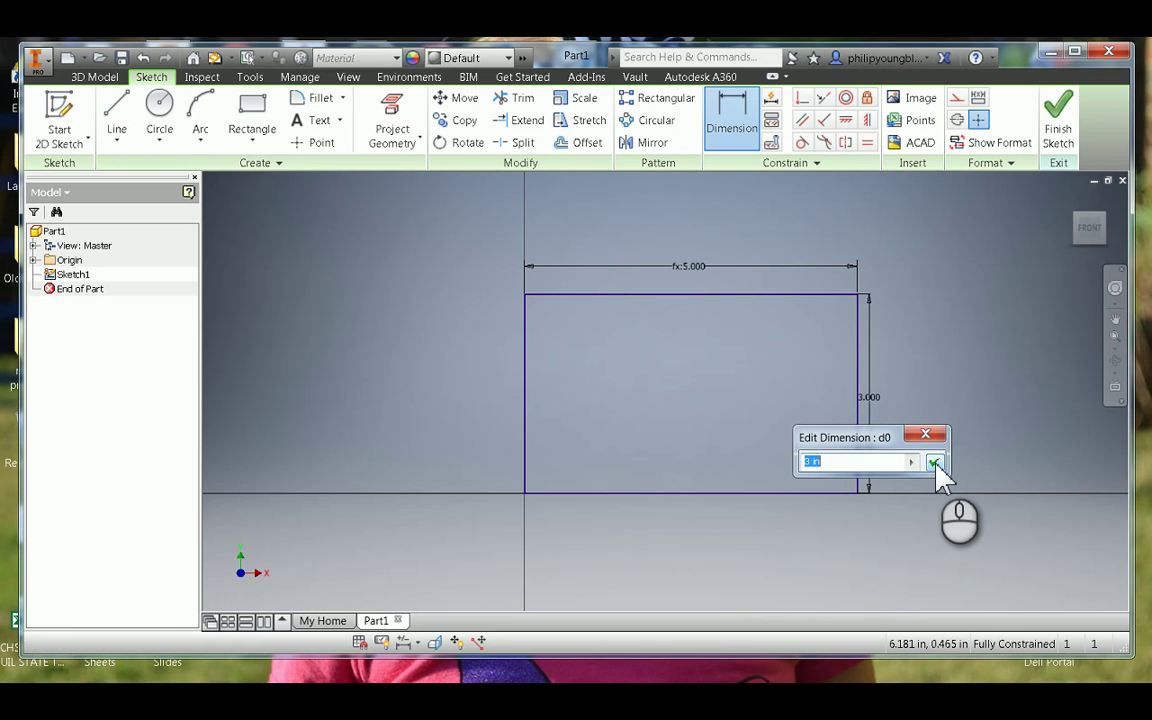
text(5)
click(935, 463)
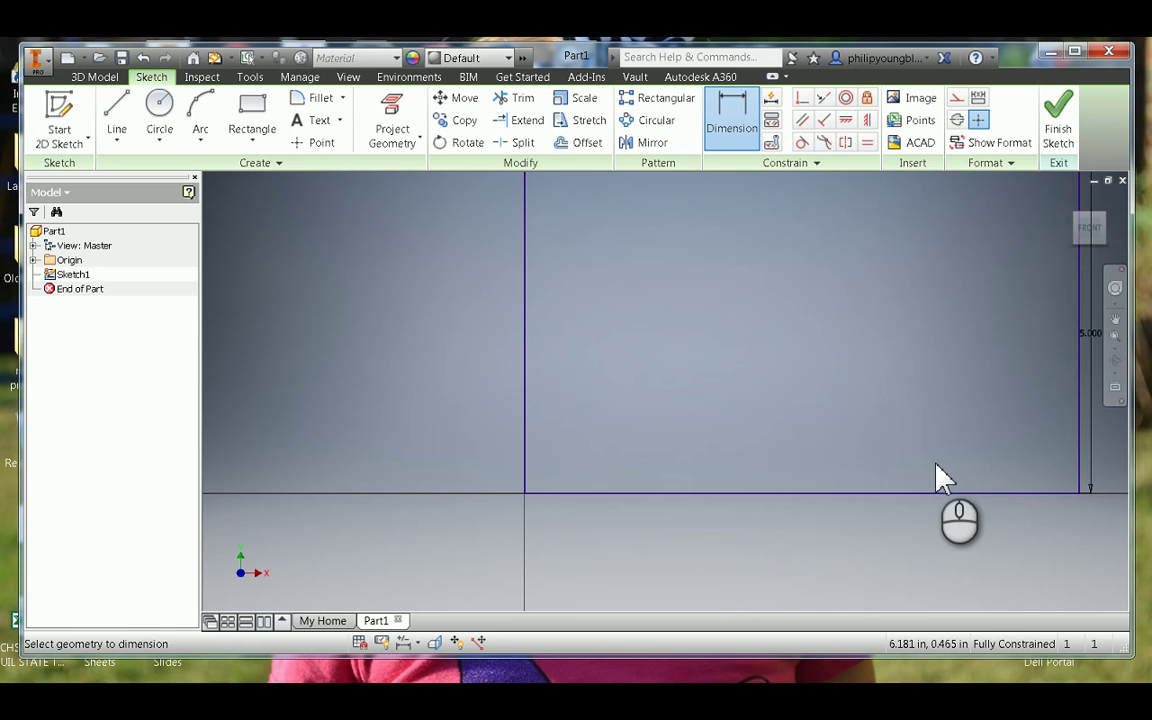
scroll(922, 420, down, 5)
scroll(922, 420, up, 3)
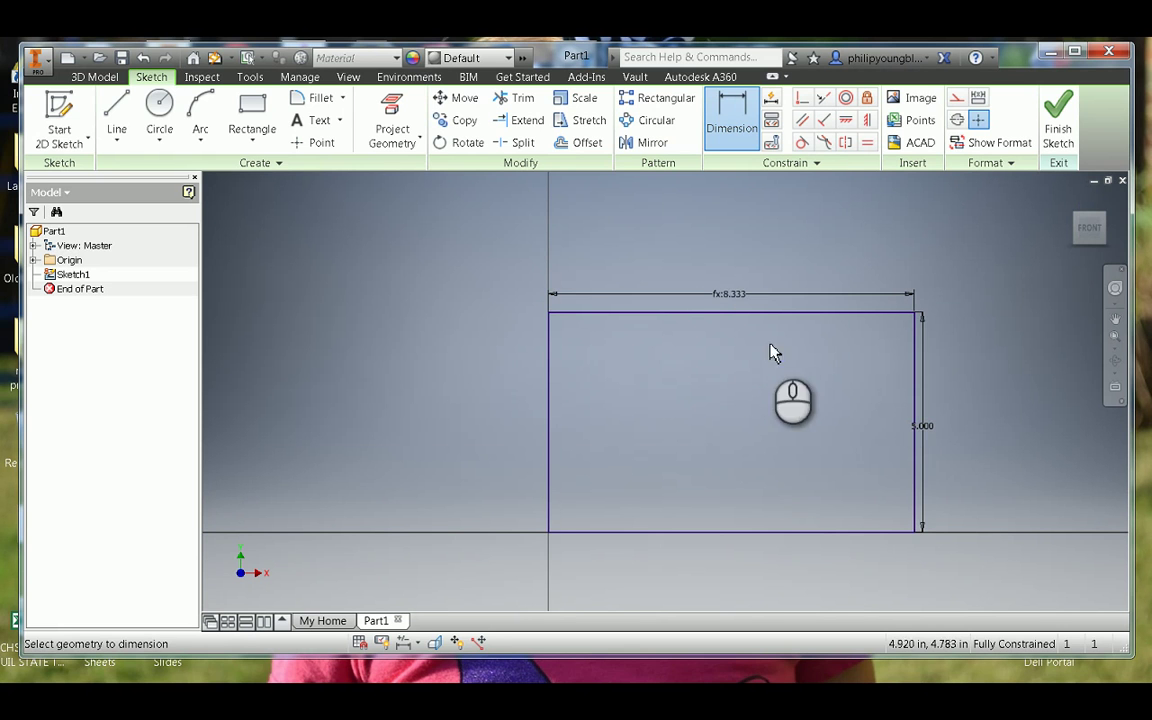
- Set the rectangle's height dimension d0 to 3 in and finish the sketch
click(921, 425)
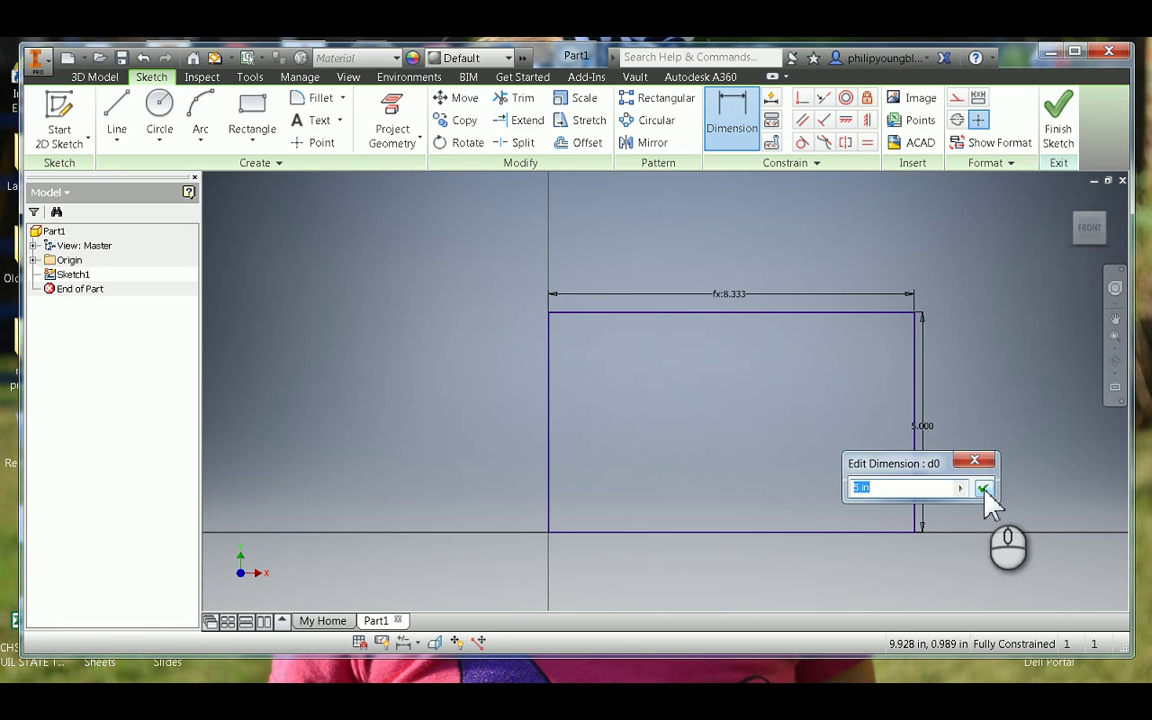
text(3)
click(984, 489)
scroll(705, 470, down, 3)
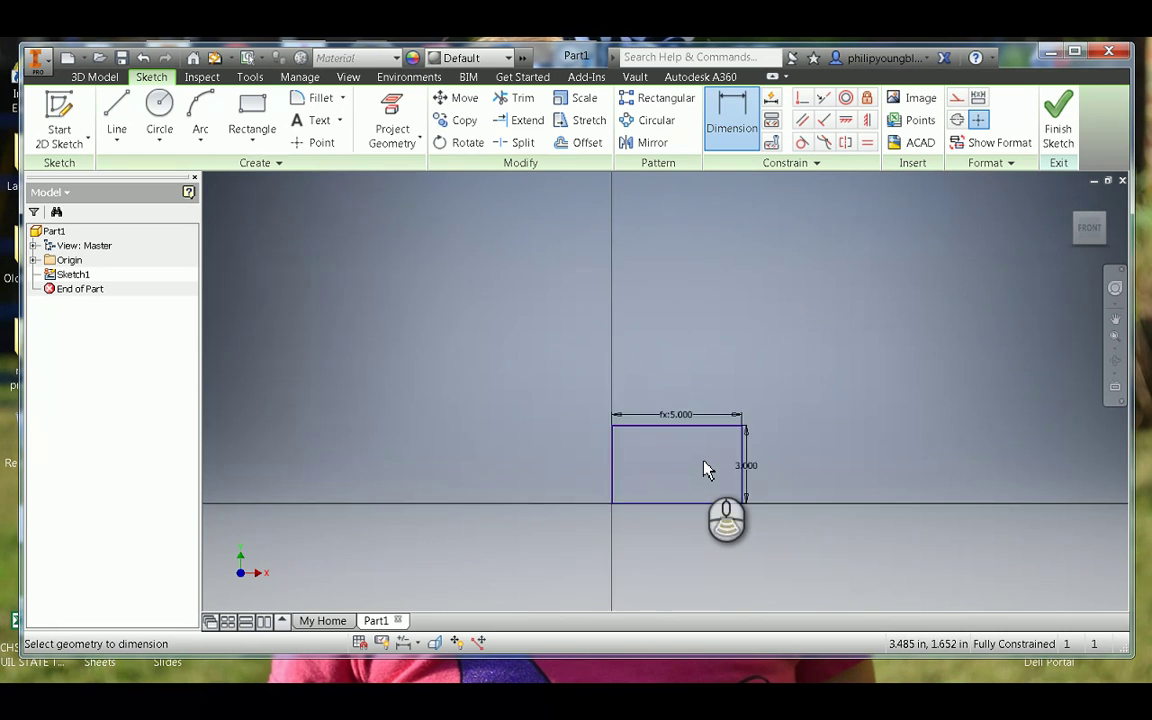
scroll(705, 470, up, 4)
scroll(707, 468, down, 2)
middle_drag(707, 468, 734, 416)
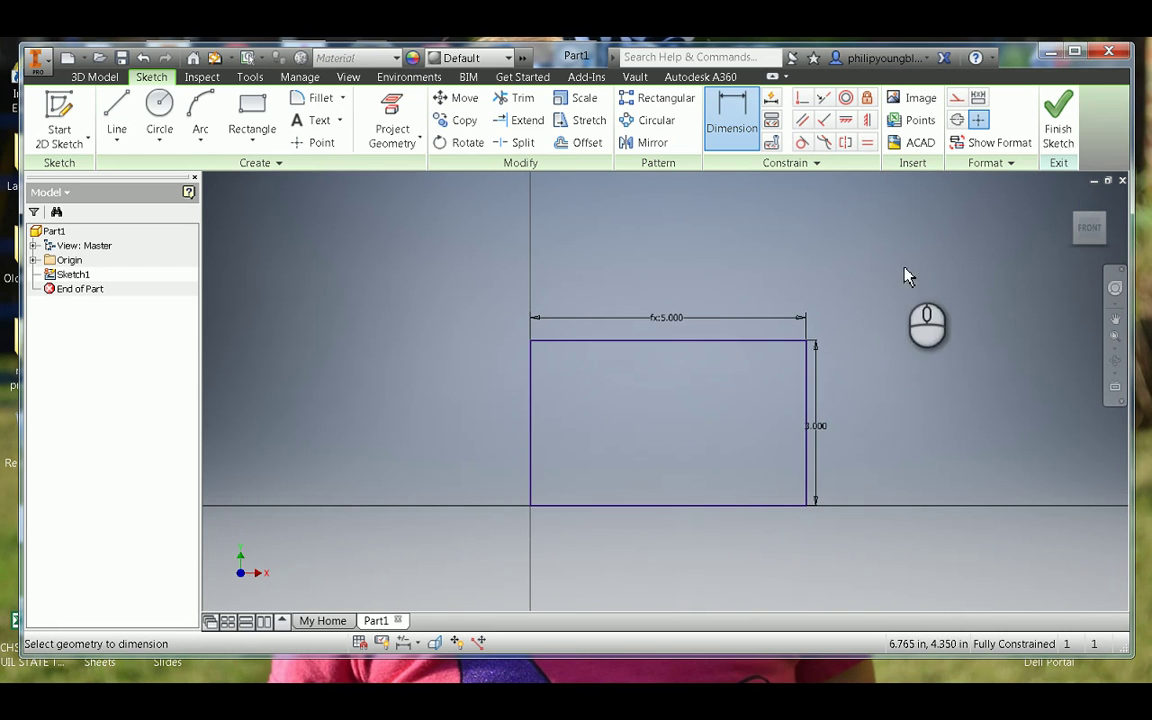
click(1057, 140)
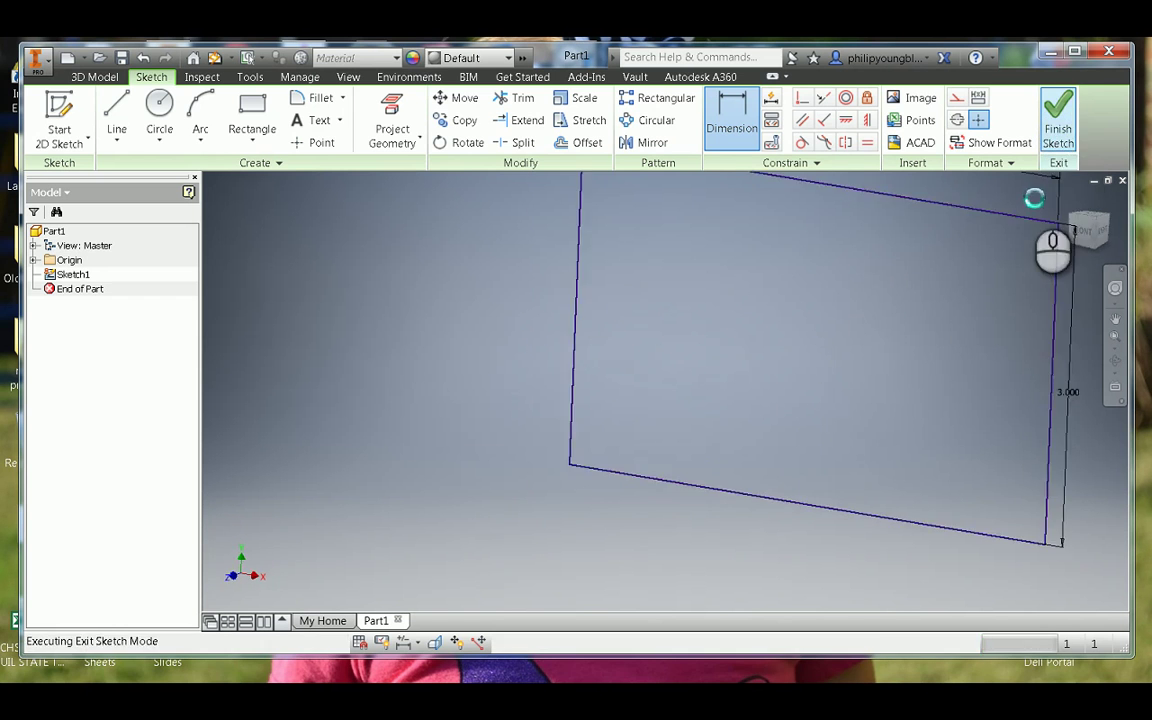
- Extrude the rectangle into a plate with its thickness driven by the equation d1/20, referencing the width dimension
scroll(918, 376, down, 5)
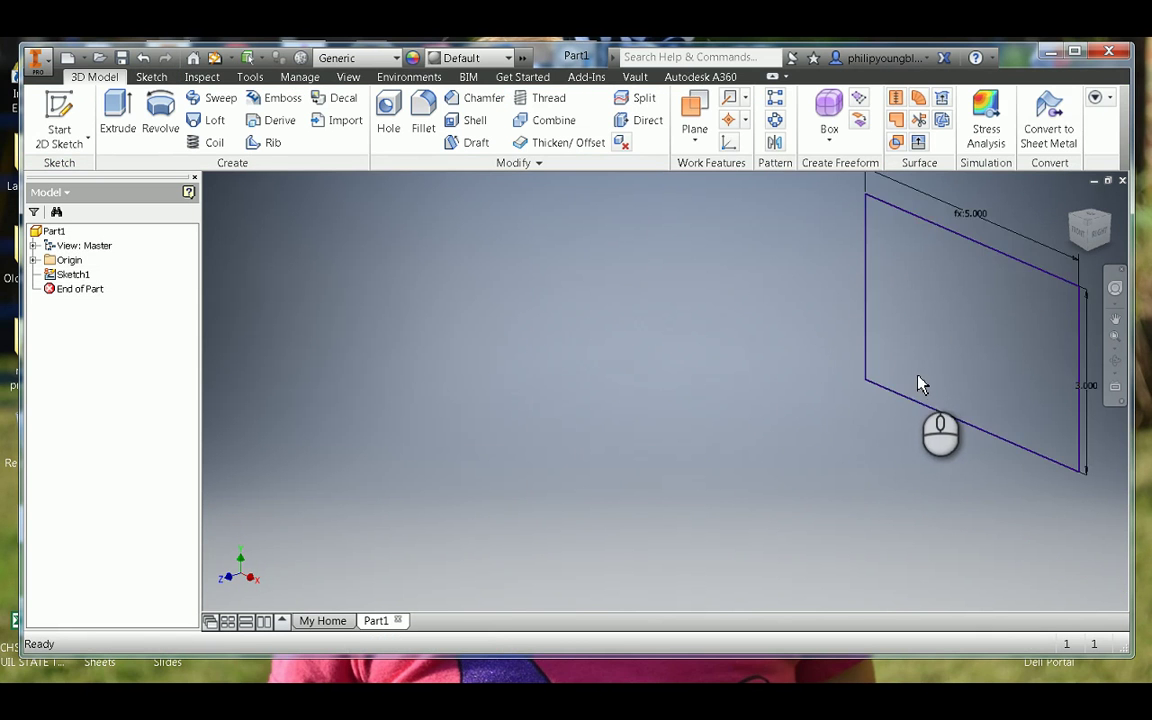
middle_drag(920, 383, 775, 381)
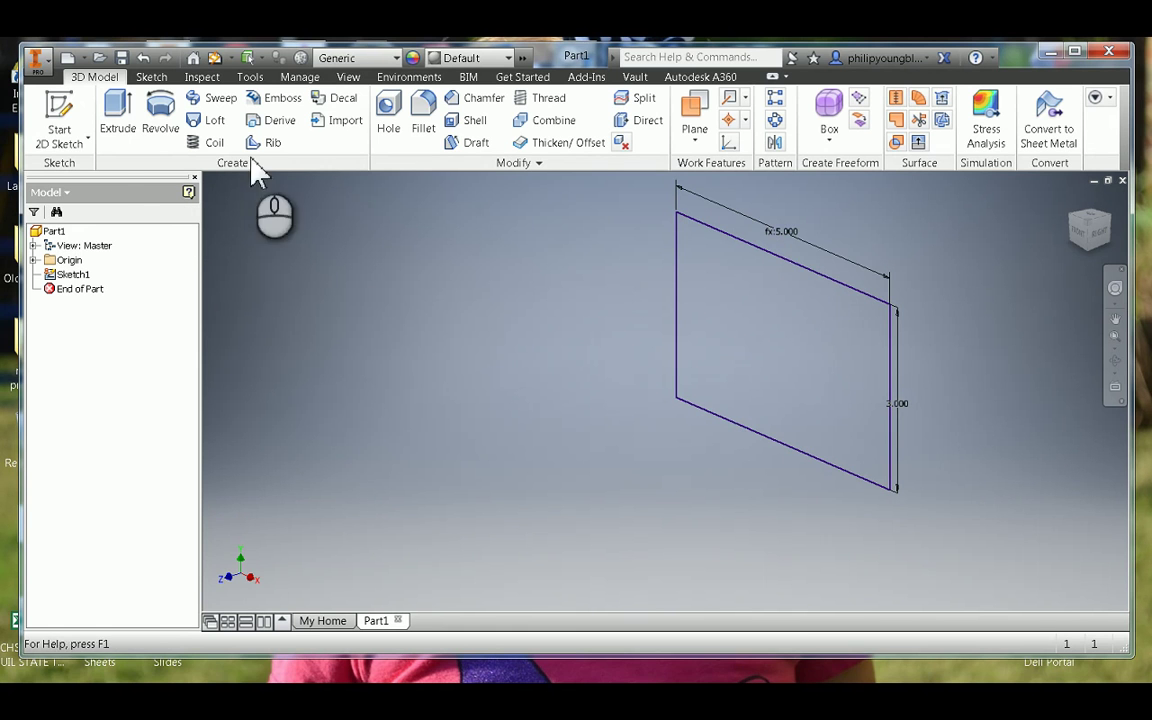
click(118, 115)
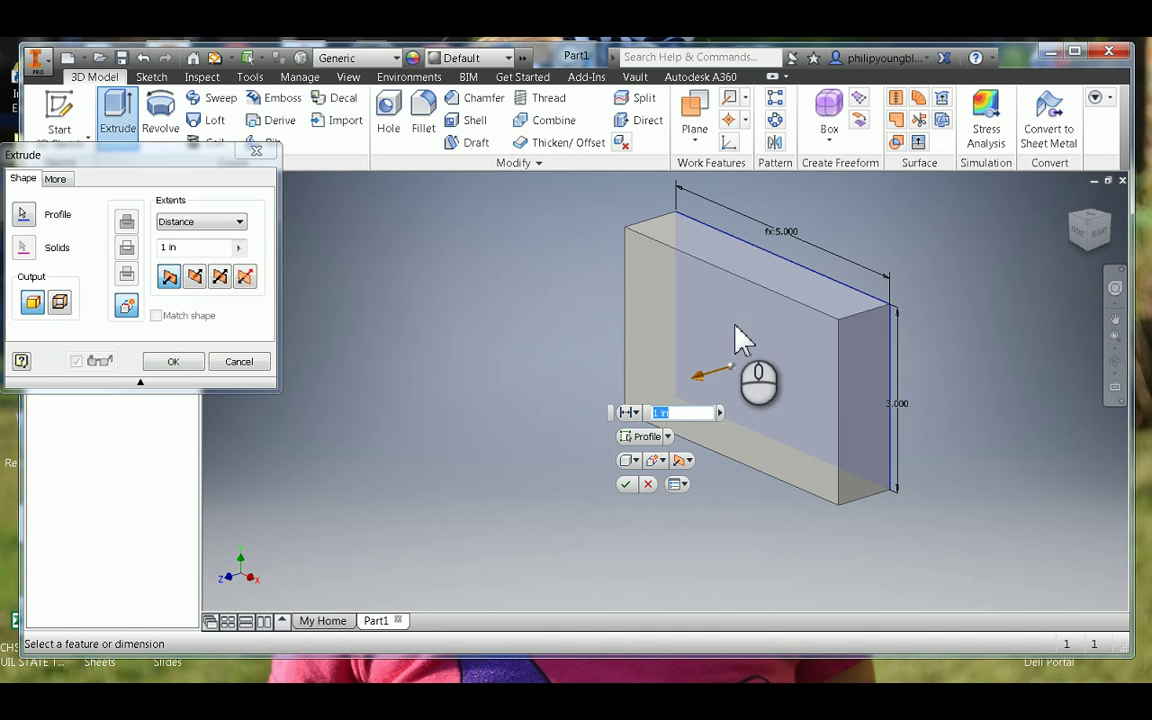
click(784, 235)
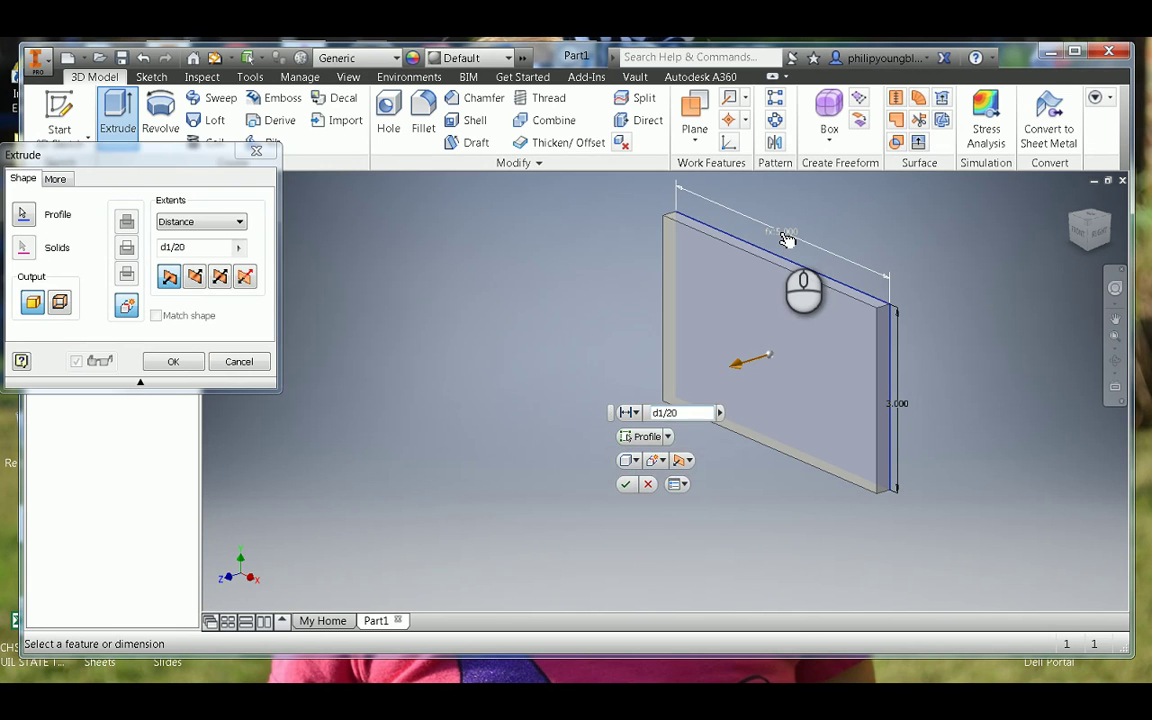
click(624, 486)
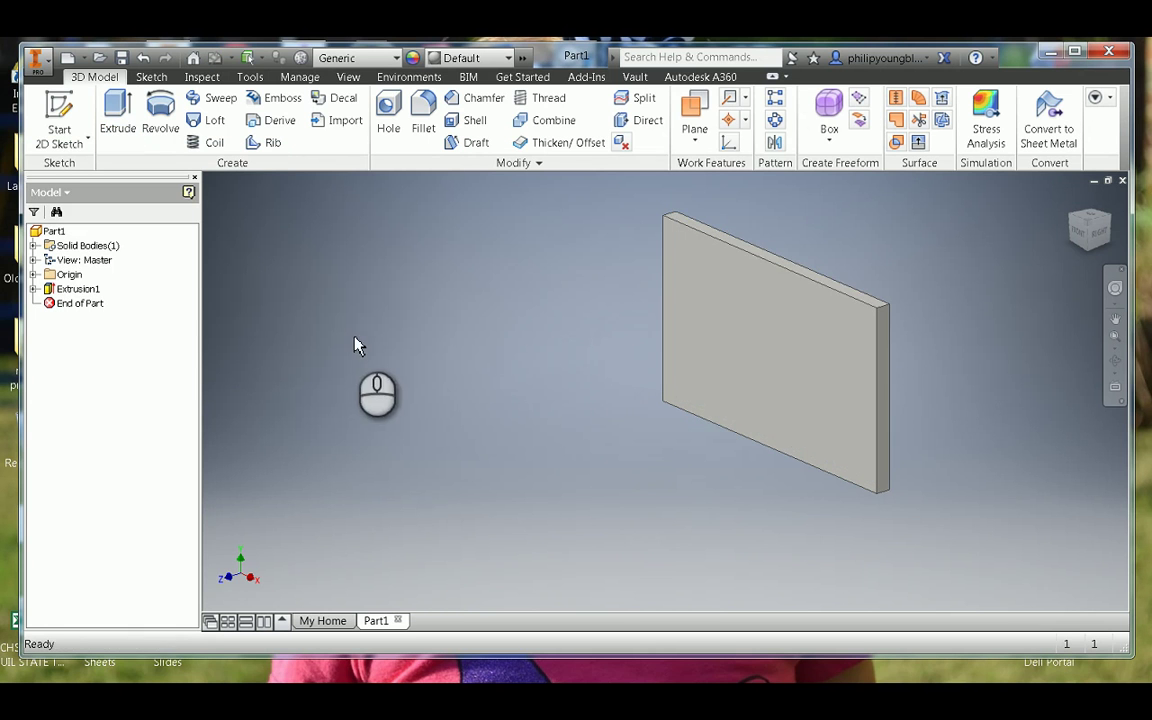
- Reopen the plate's sketch for editing and set the document's modeling dimension display to expression
middle_drag(609, 360, 562, 383)
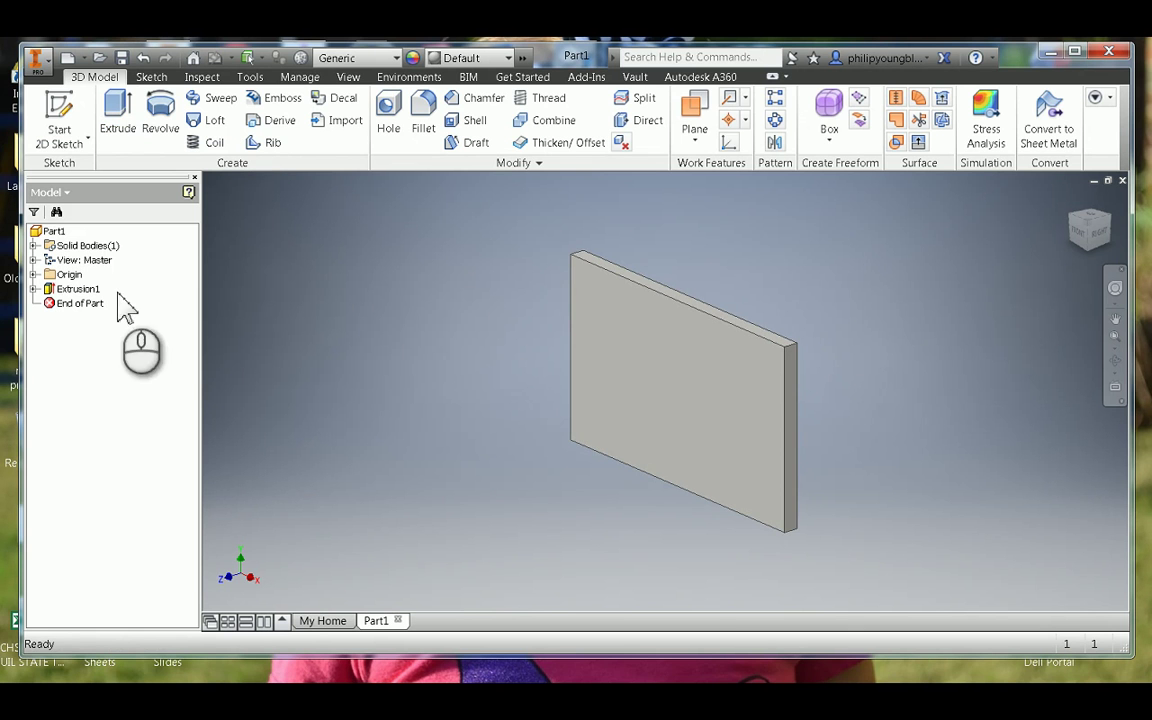
click(33, 288)
double_click(82, 303)
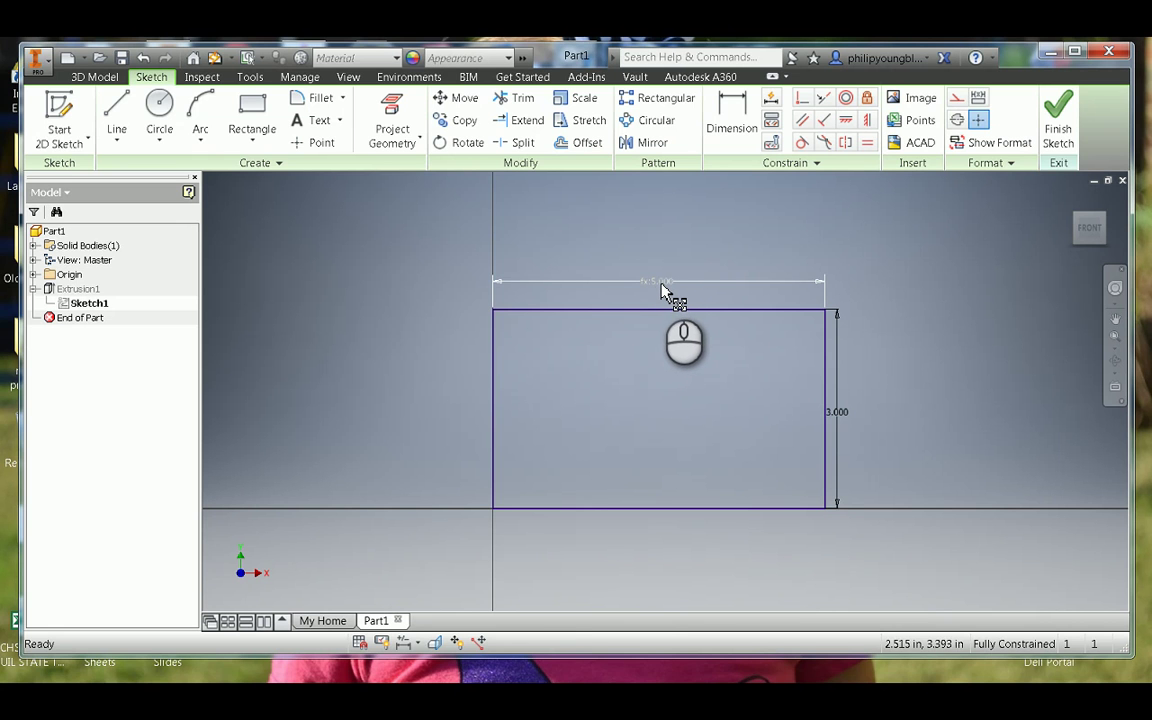
click(252, 80)
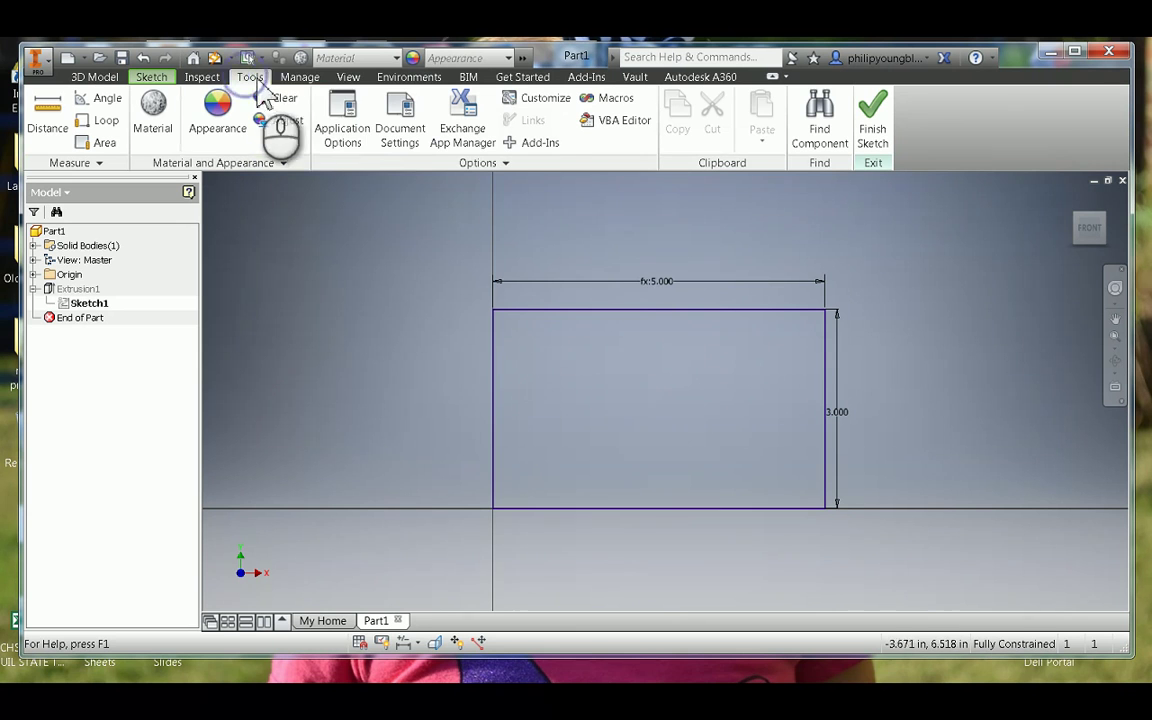
click(401, 129)
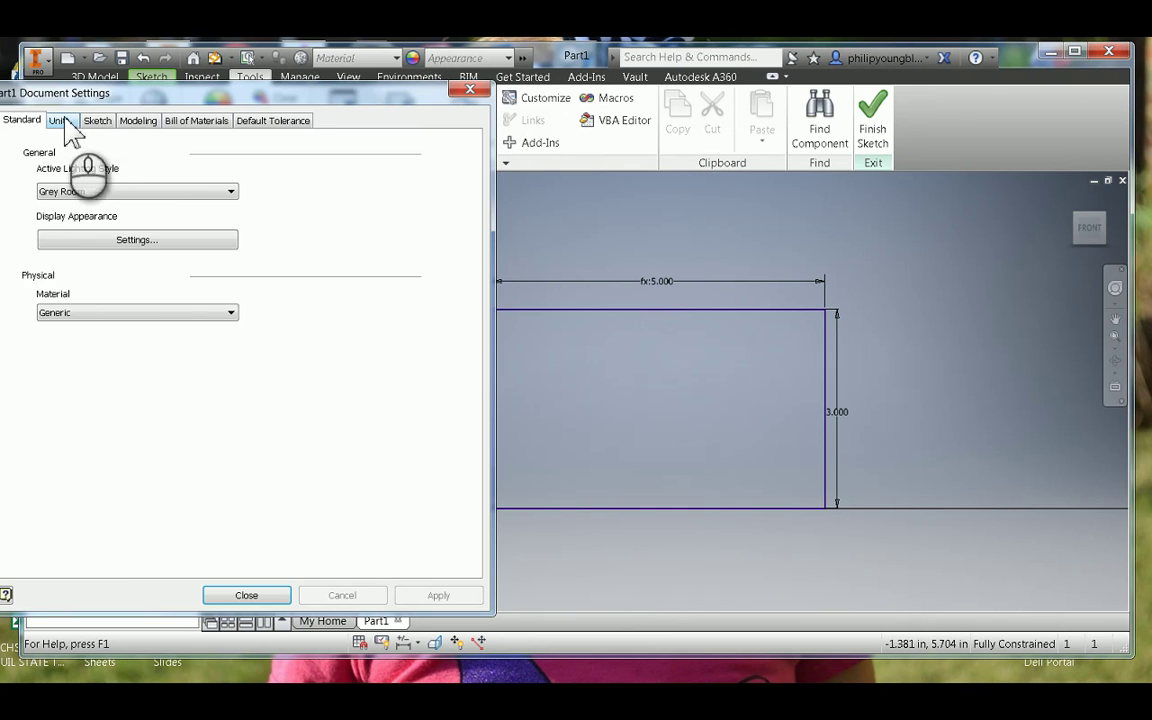
drag(100, 92, 218, 96)
click(190, 123)
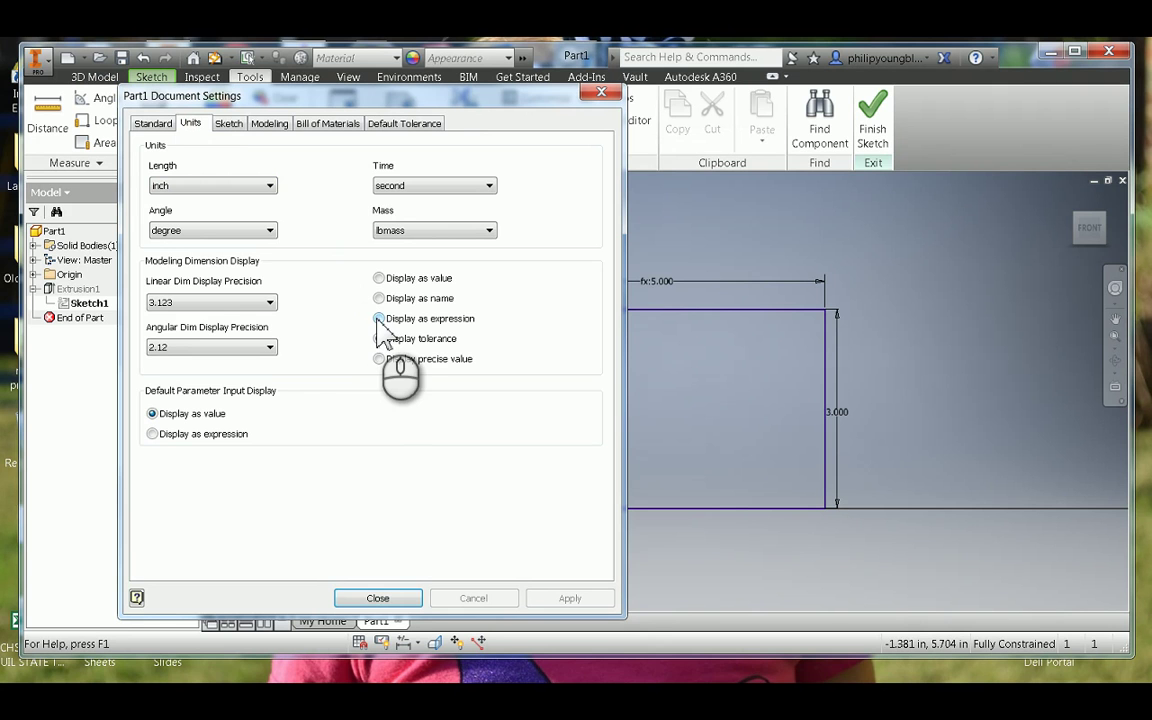
click(248, 187)
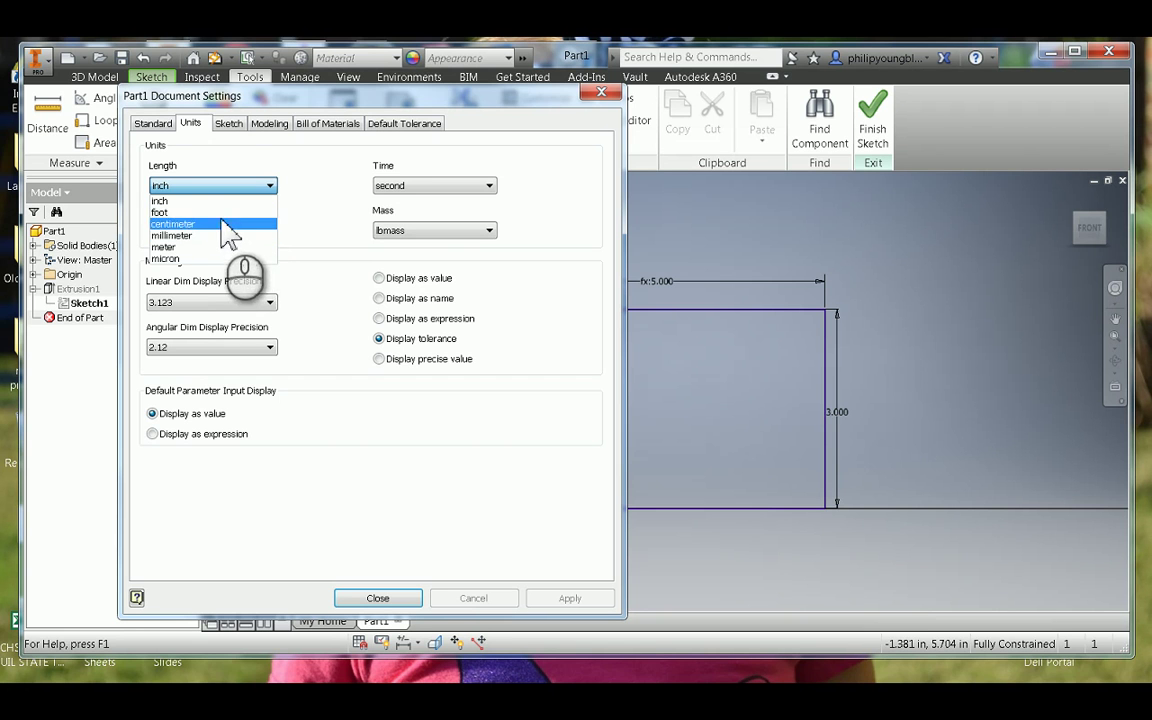
click(370, 328)
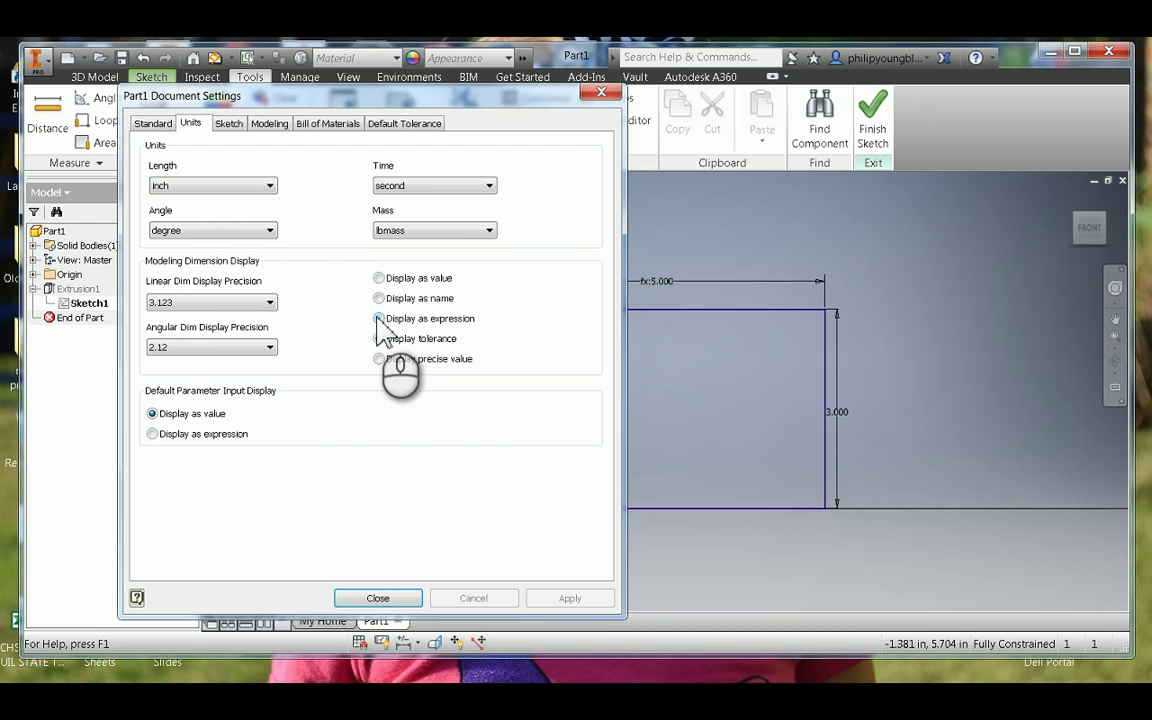
click(378, 318)
click(570, 597)
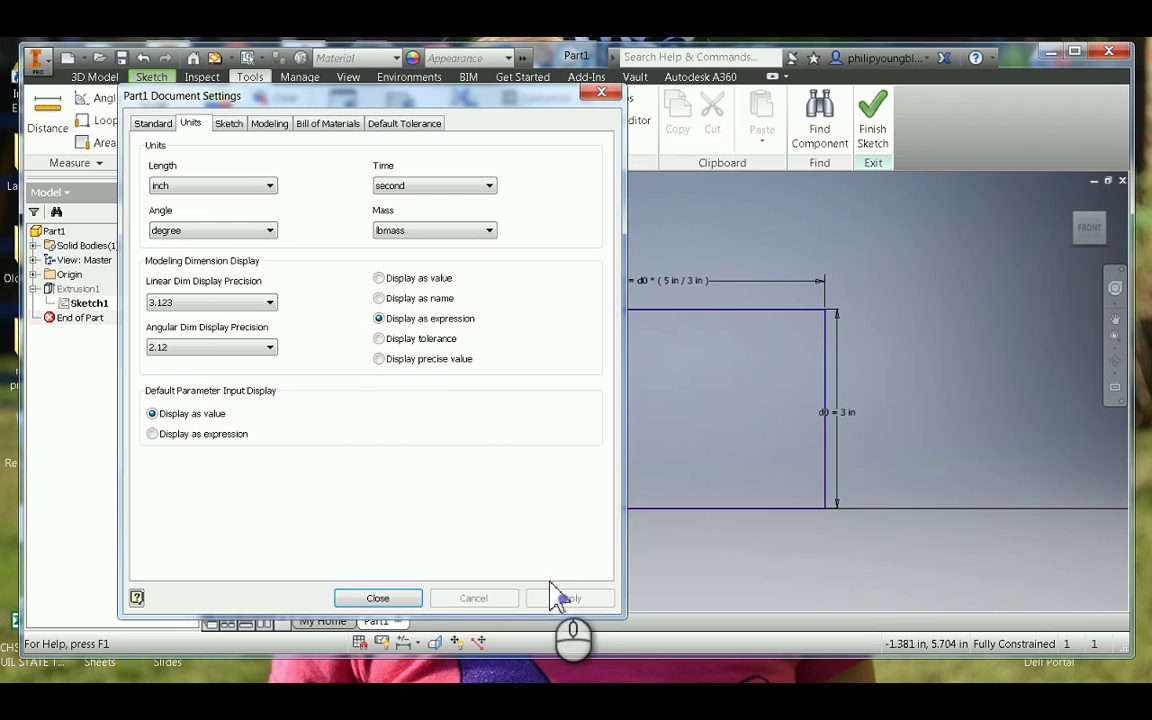
click(401, 597)
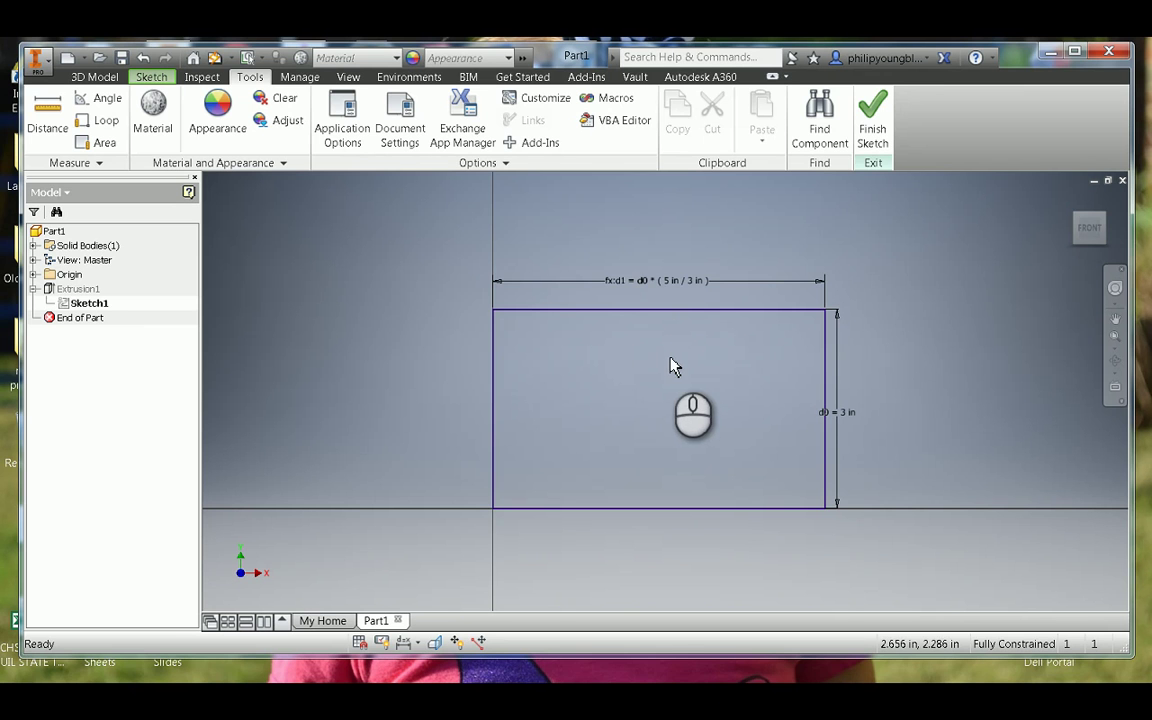
- Finish the sketch and highlight Sketch1 under the extrusion to view its dimension expressions on the plate
click(871, 135)
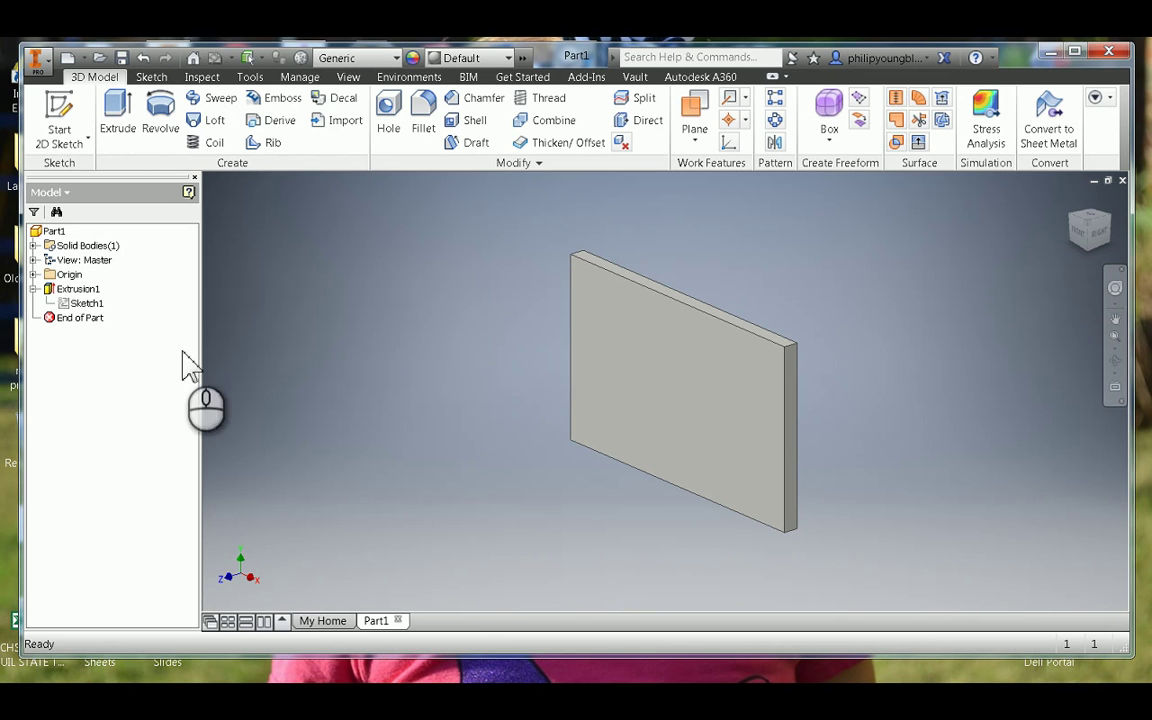
click(90, 303)
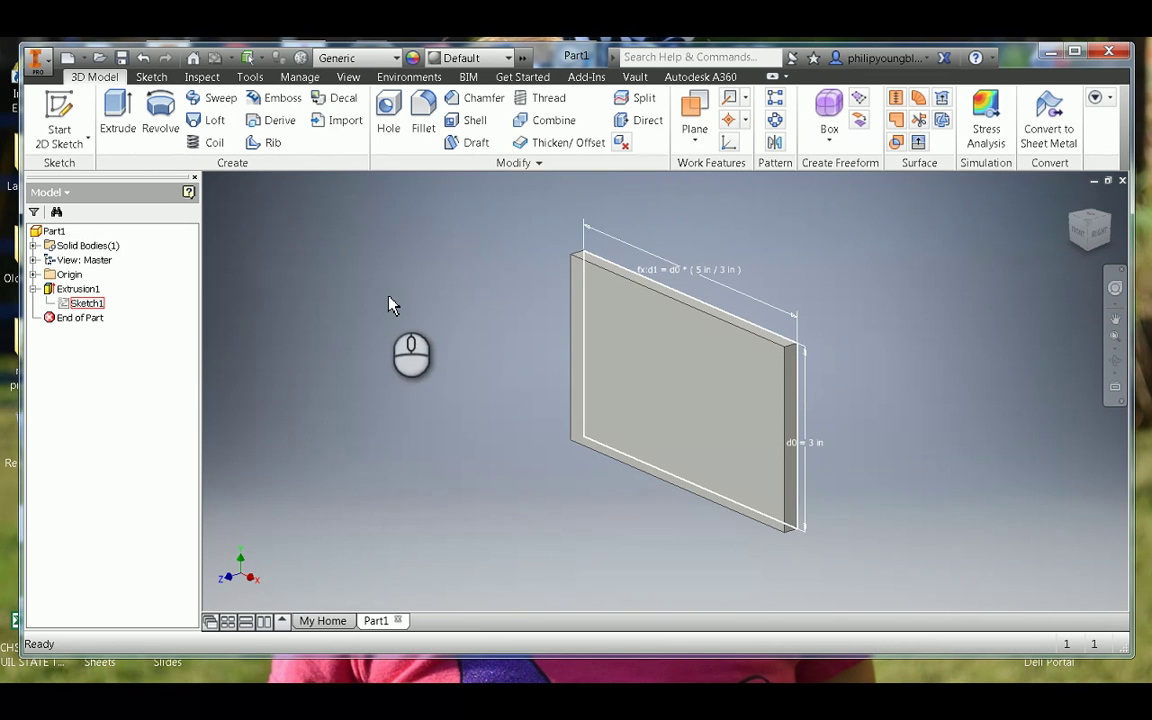
click(335, 204)
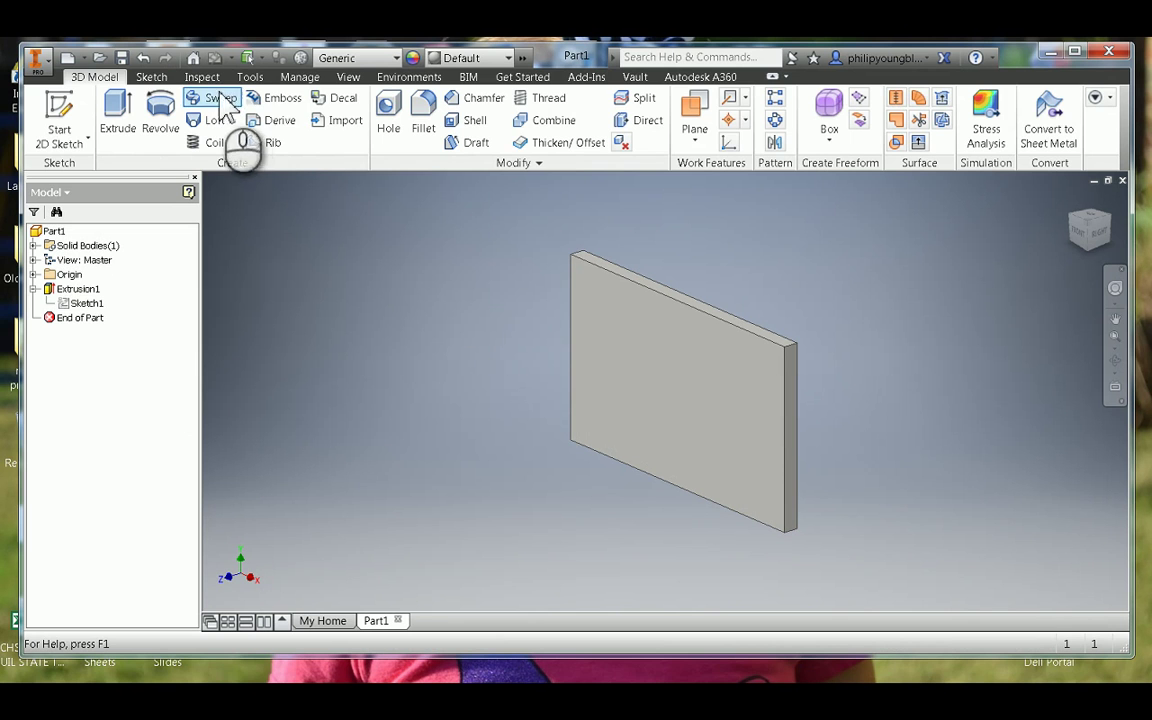
- In the model parameters, add the comment "depth" to d0 and rename parameter d1 to "width"
click(298, 78)
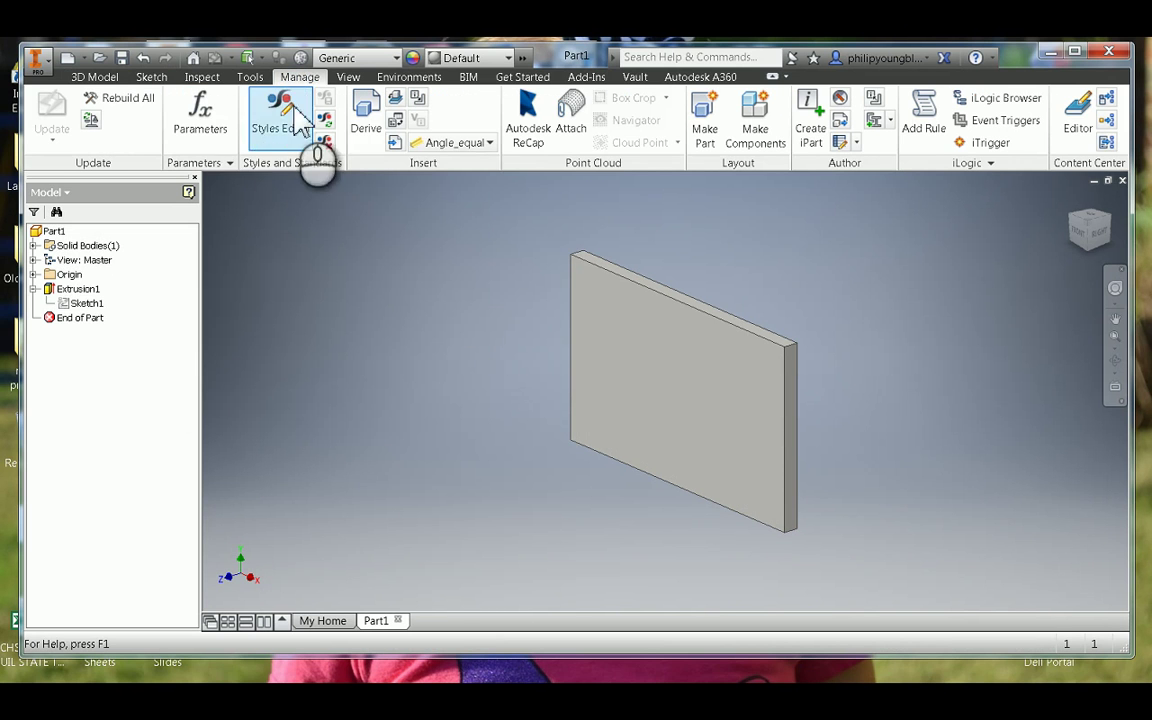
click(200, 125)
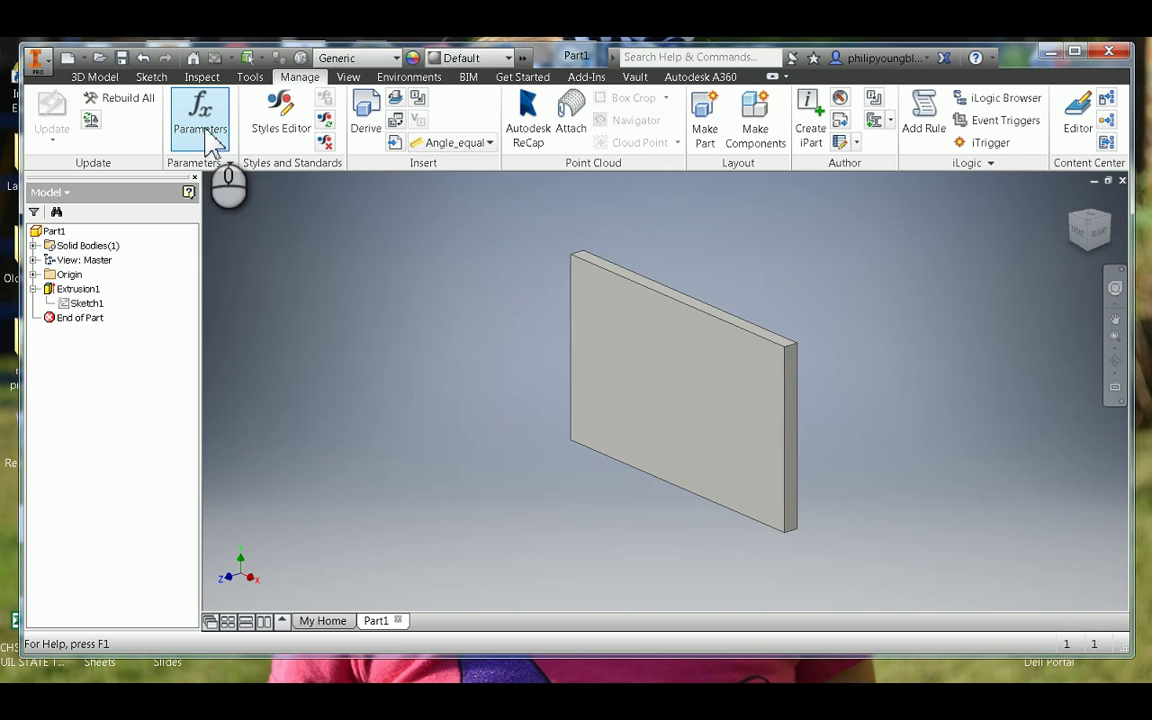
drag(810, 178, 593, 237)
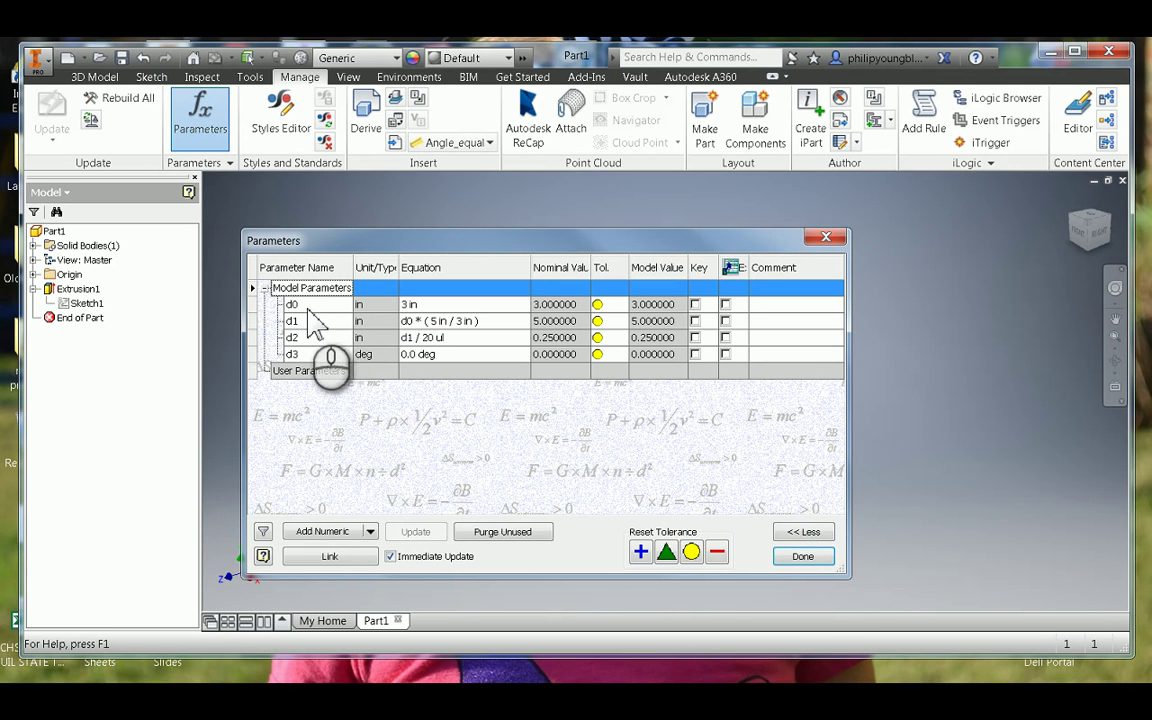
click(760, 306)
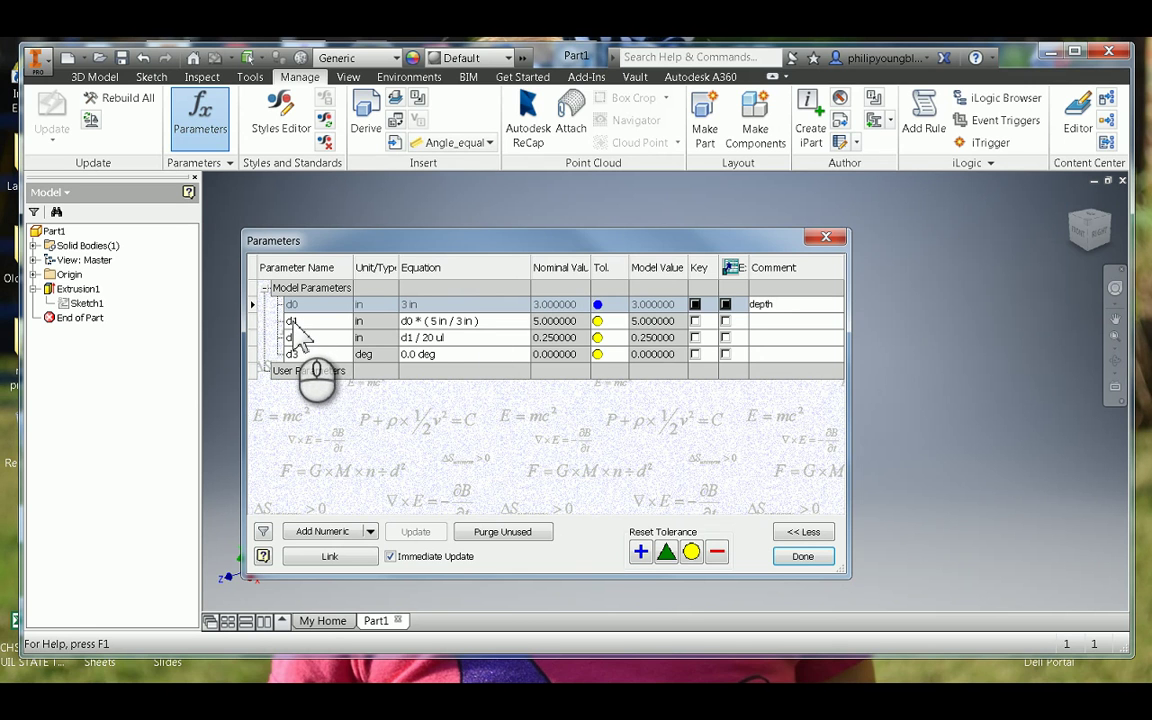
click(292, 322)
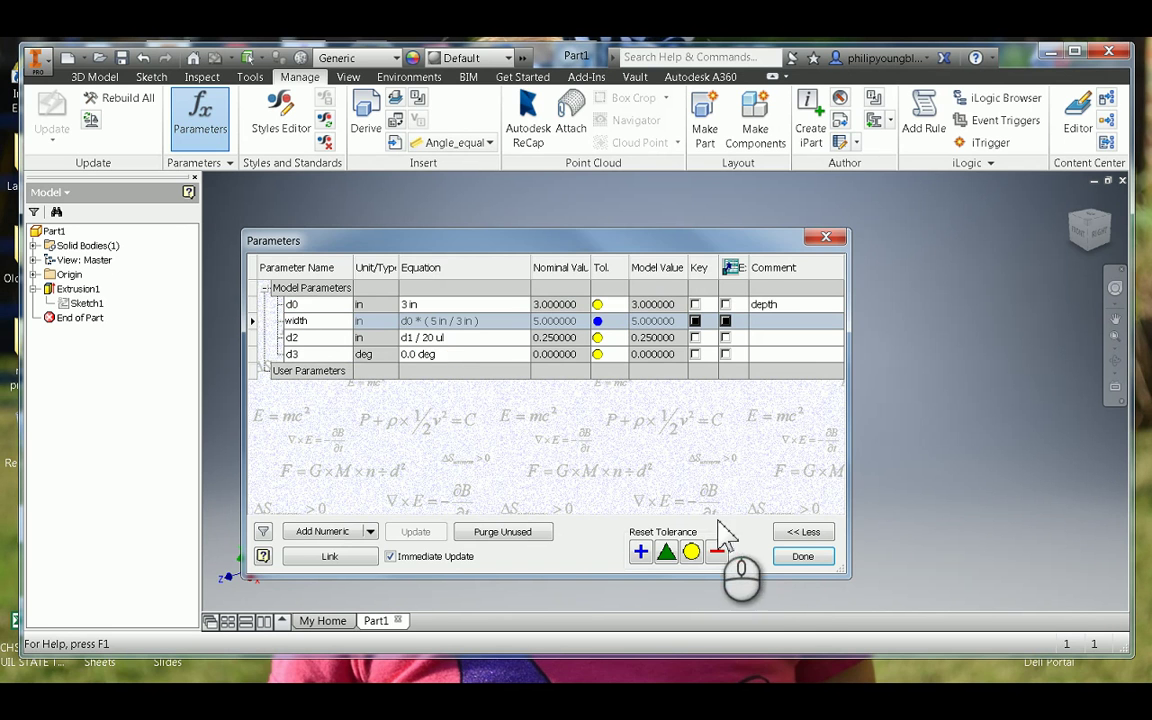
click(795, 558)
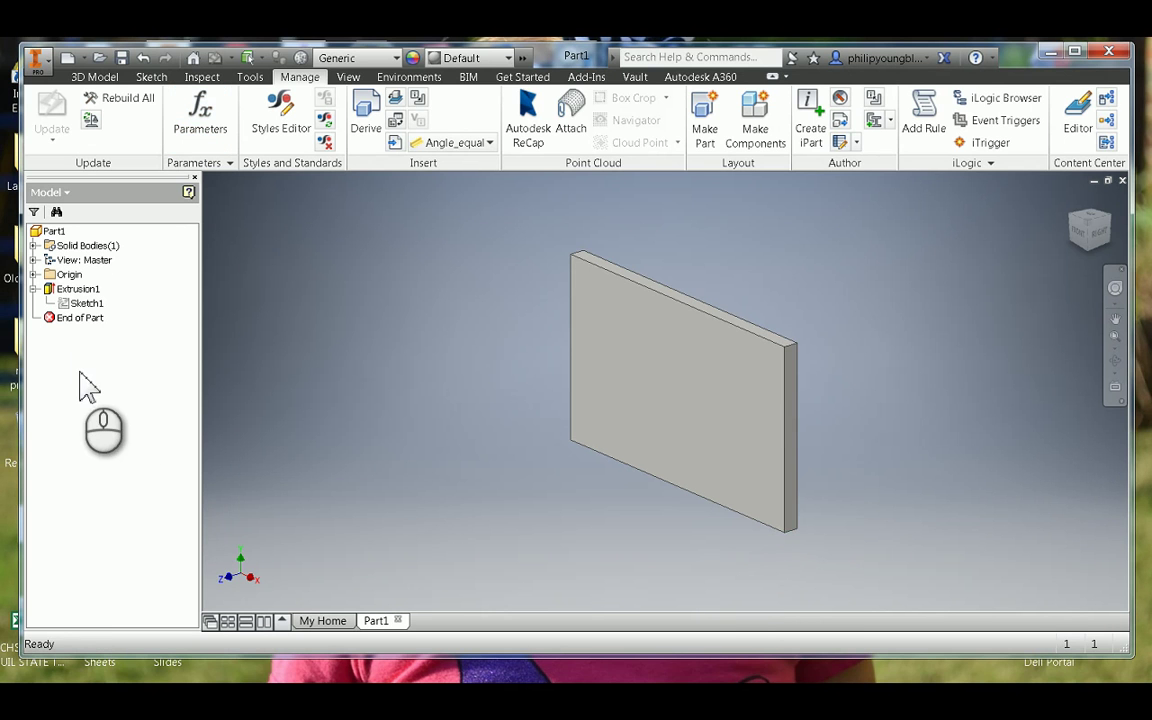
- Reopen Sketch1 for editing and set the document's modeling dimension display to tolerance
double_click(66, 304)
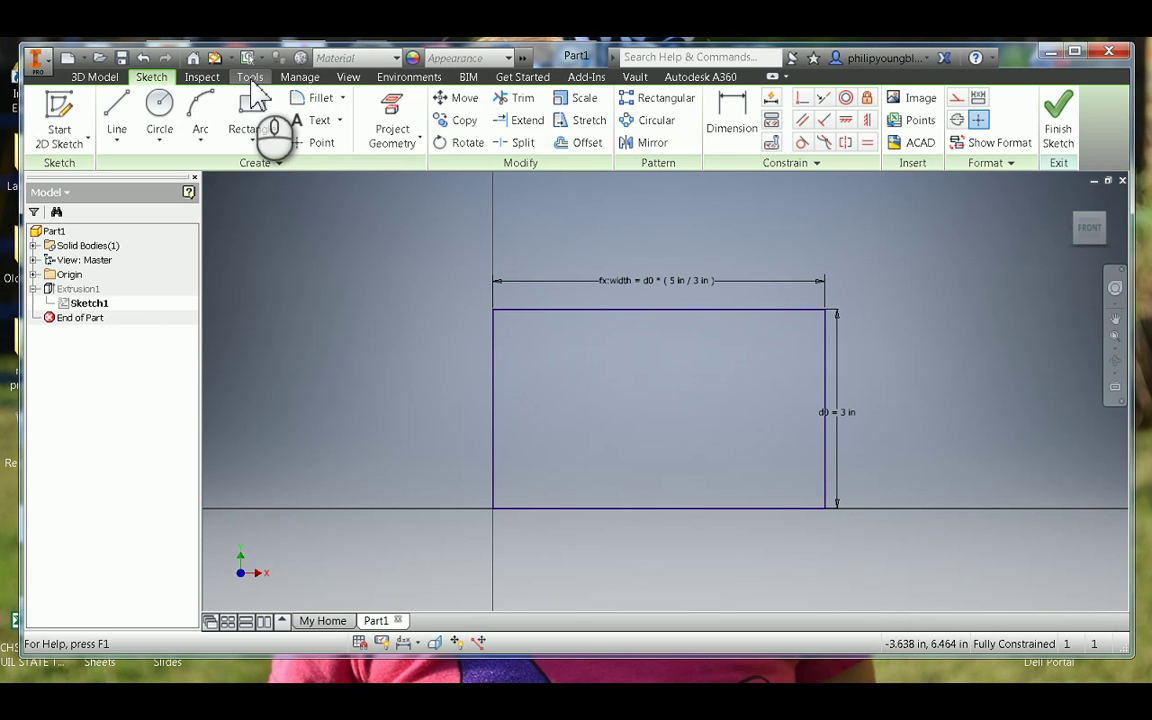
click(254, 118)
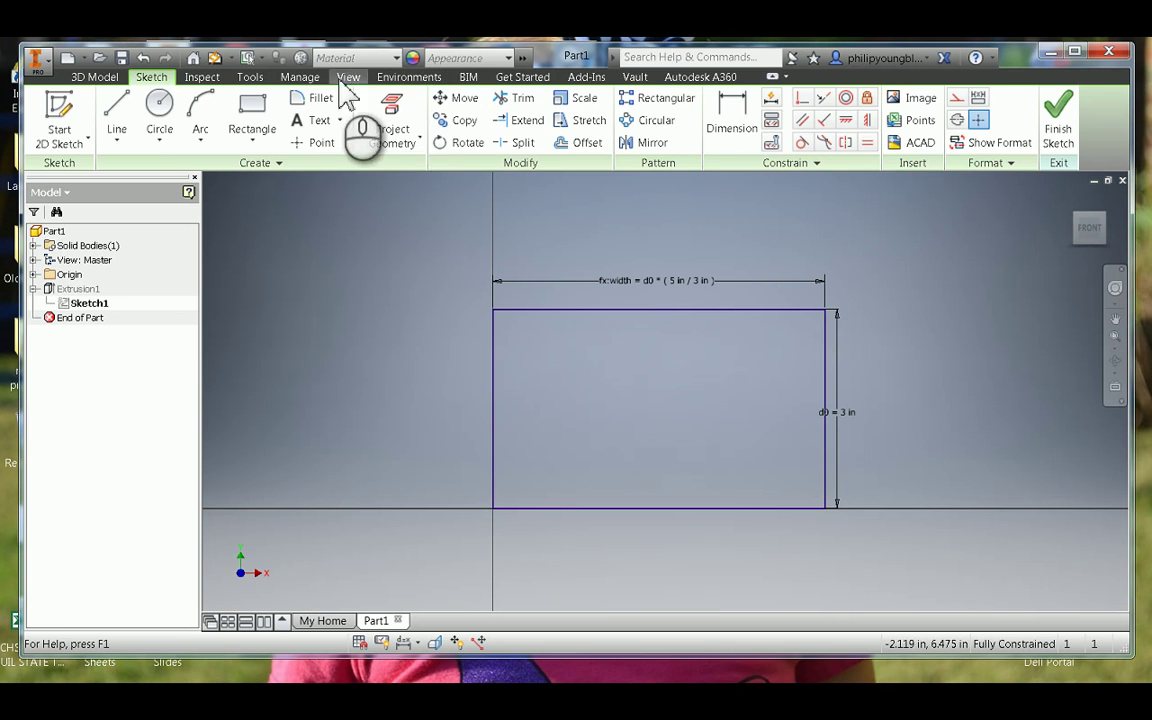
click(299, 78)
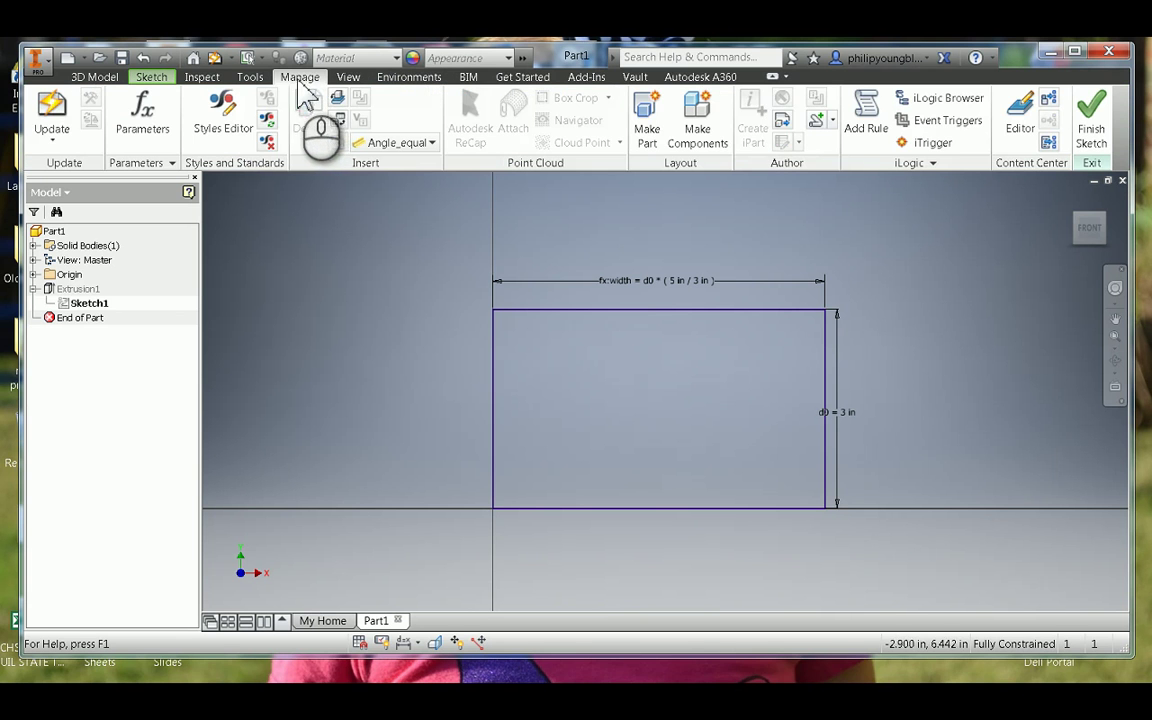
click(250, 77)
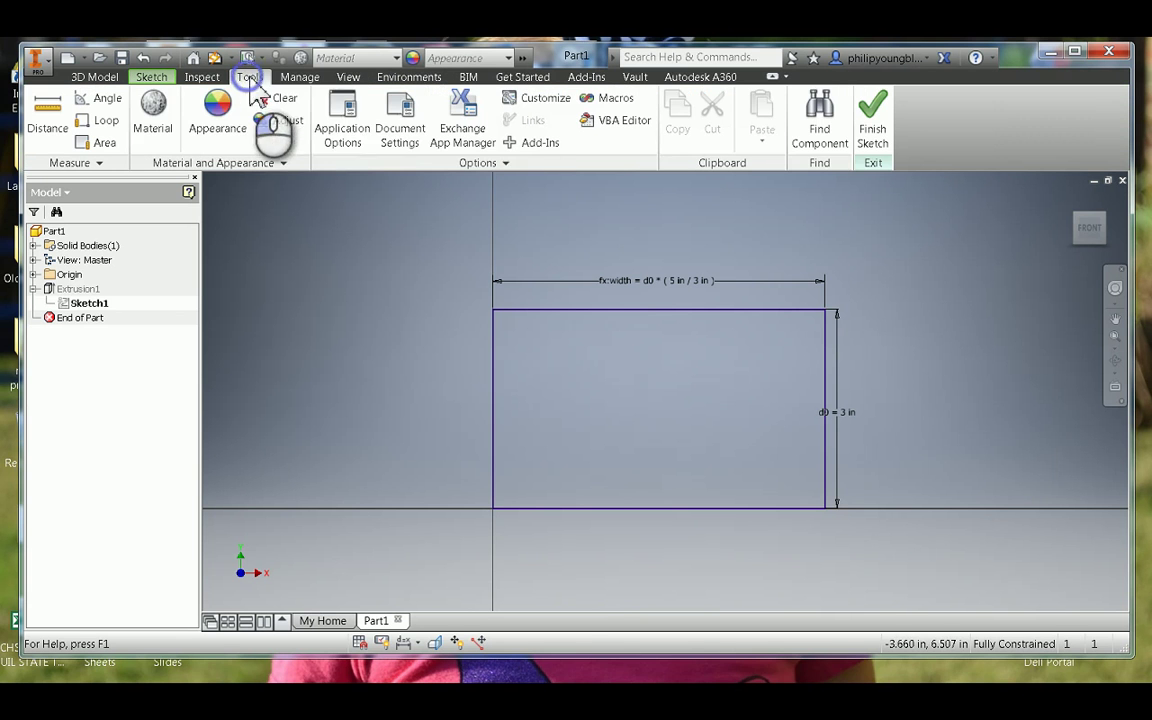
click(401, 123)
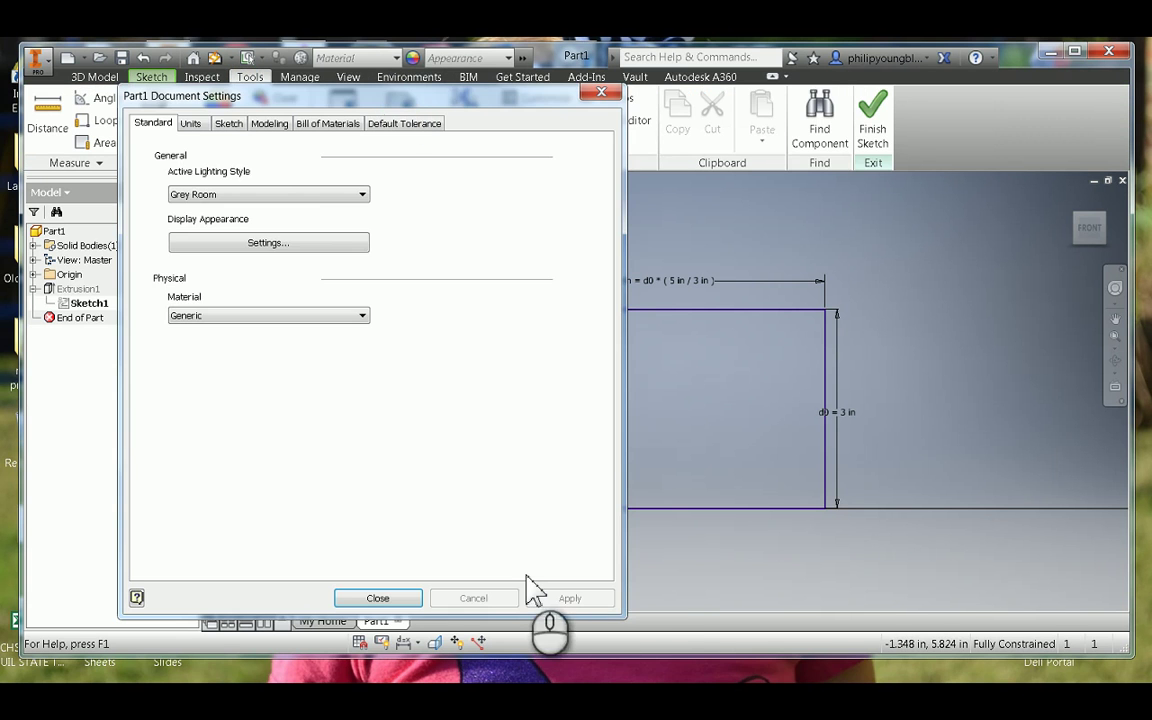
click(195, 122)
click(379, 338)
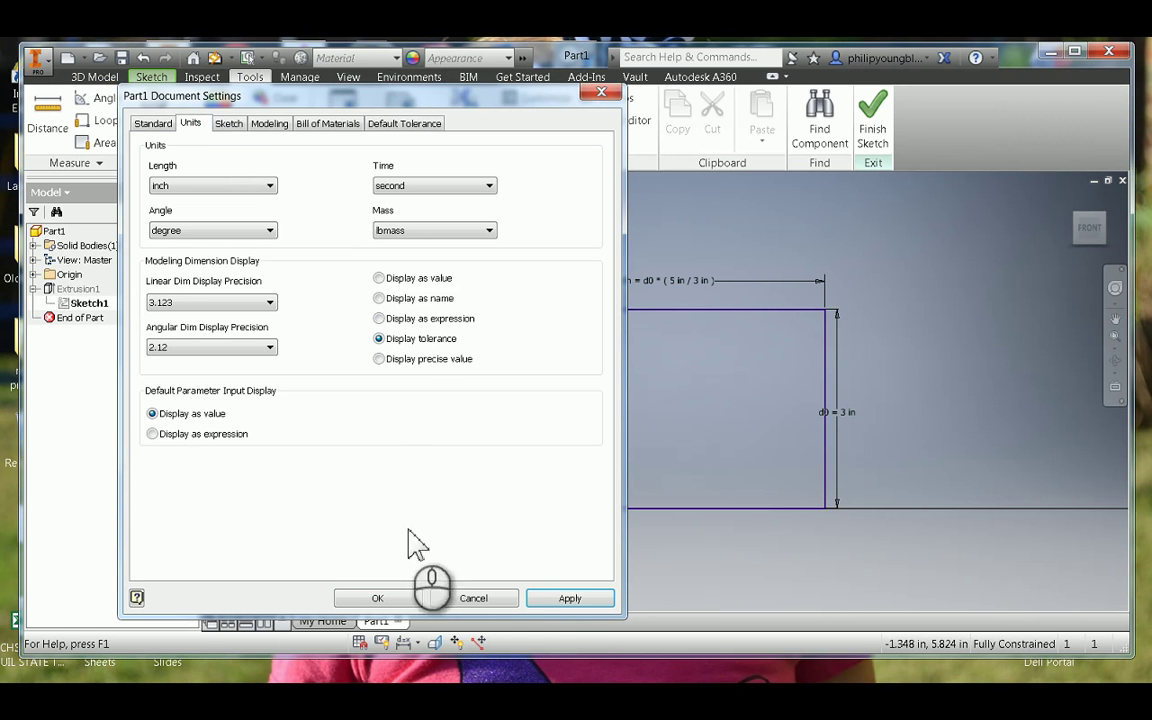
click(570, 598)
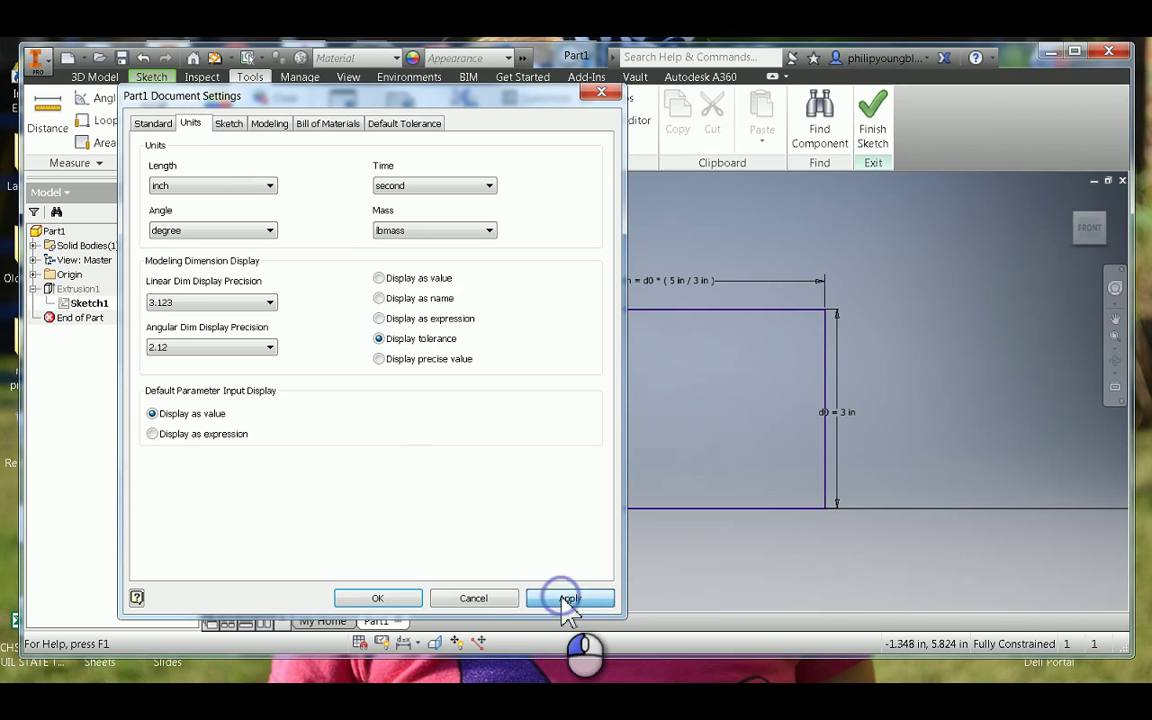
click(380, 598)
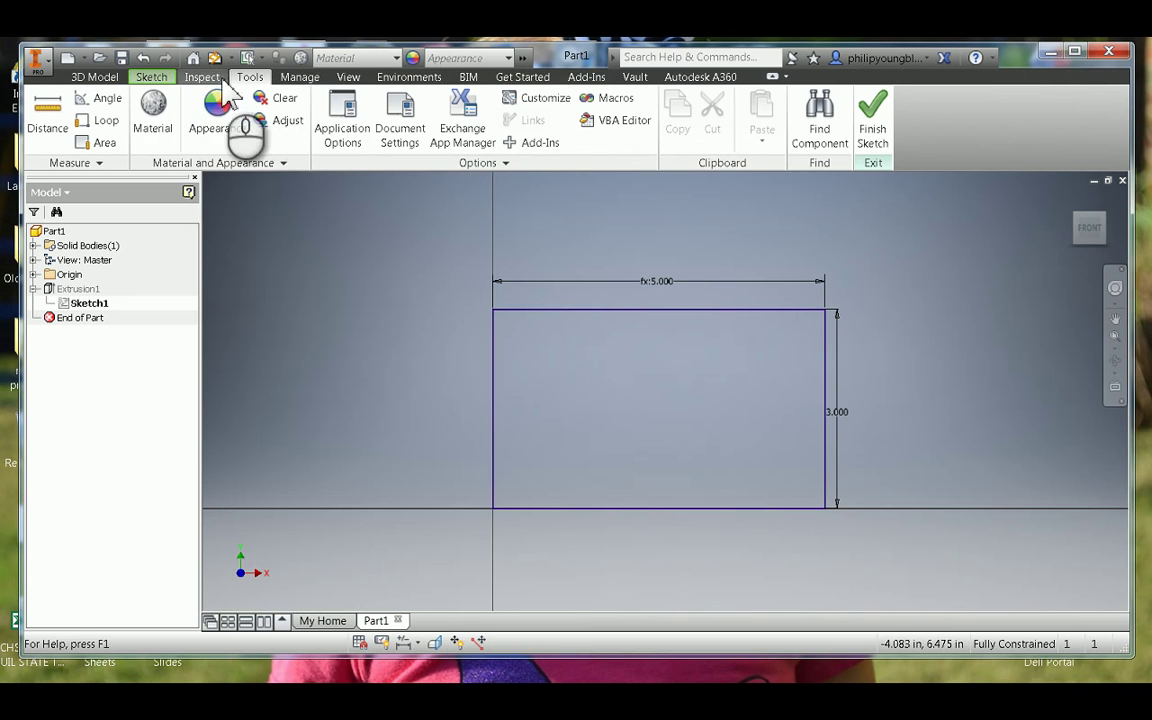
- Open the parameters table to review the model parameters' names, equations and comments
click(299, 79)
click(145, 125)
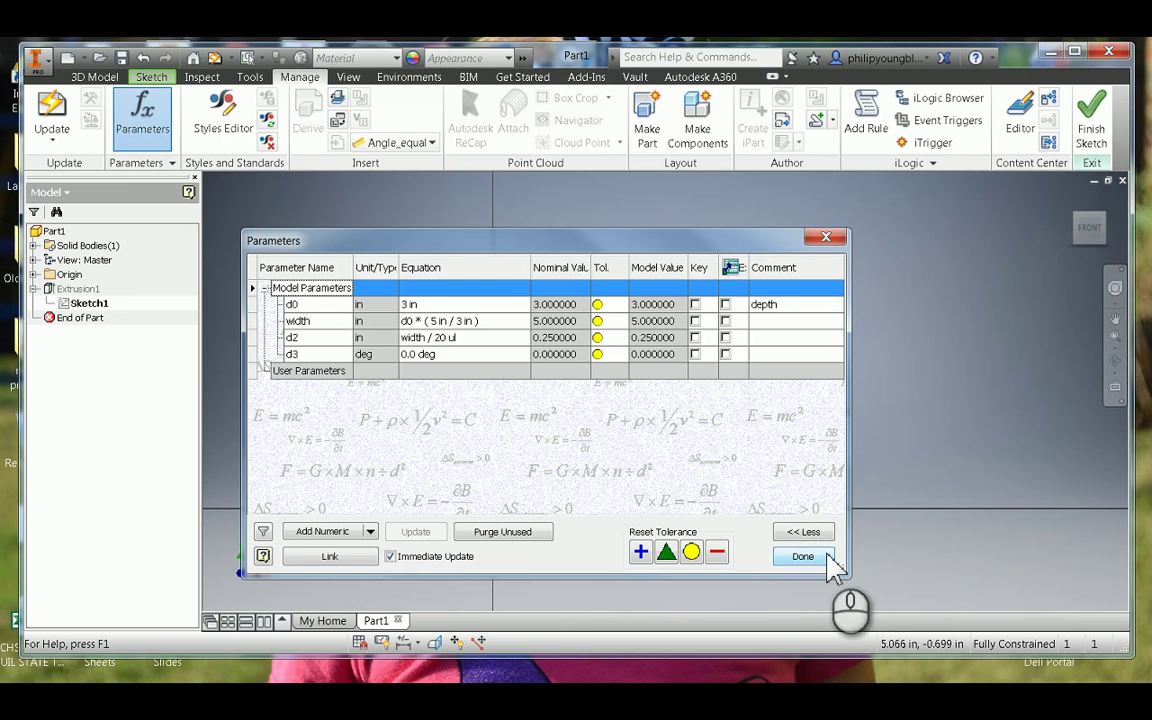